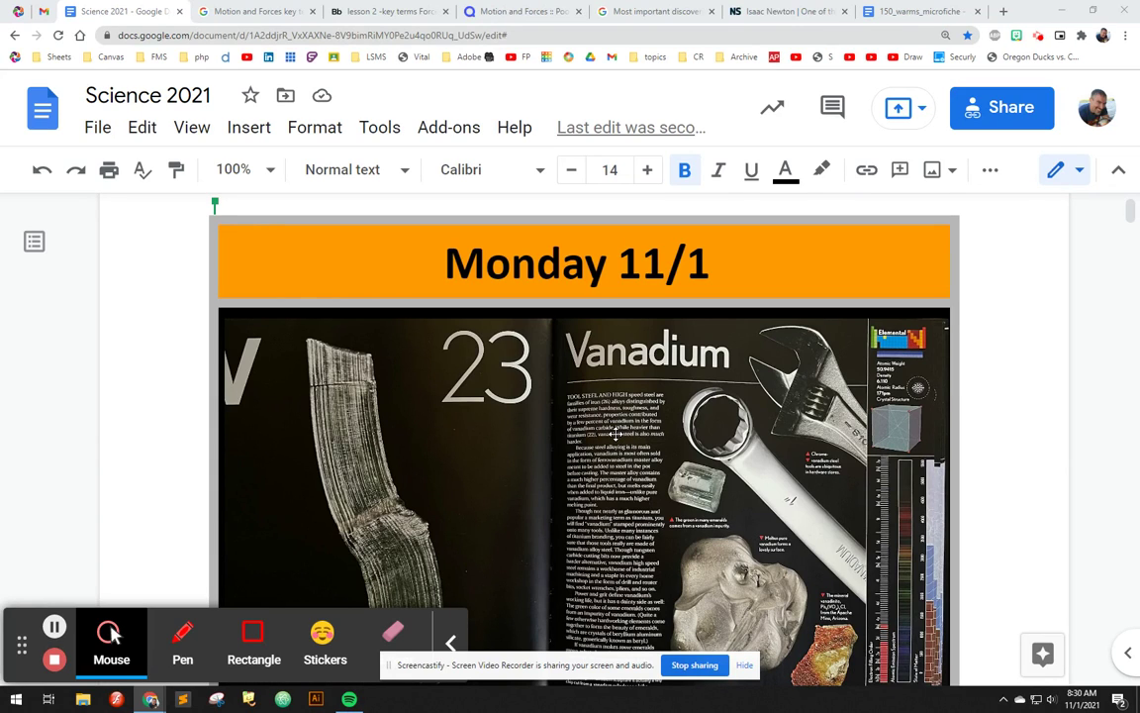
- Read the Monday 11/1 Motion and Forces assignment, highlighting its key phrases, and look over the Force and Motion key terms PDF
{"action": "scroll", "coordinate": [616, 433], "scroll_direction": "down", "scroll_amount": 6}
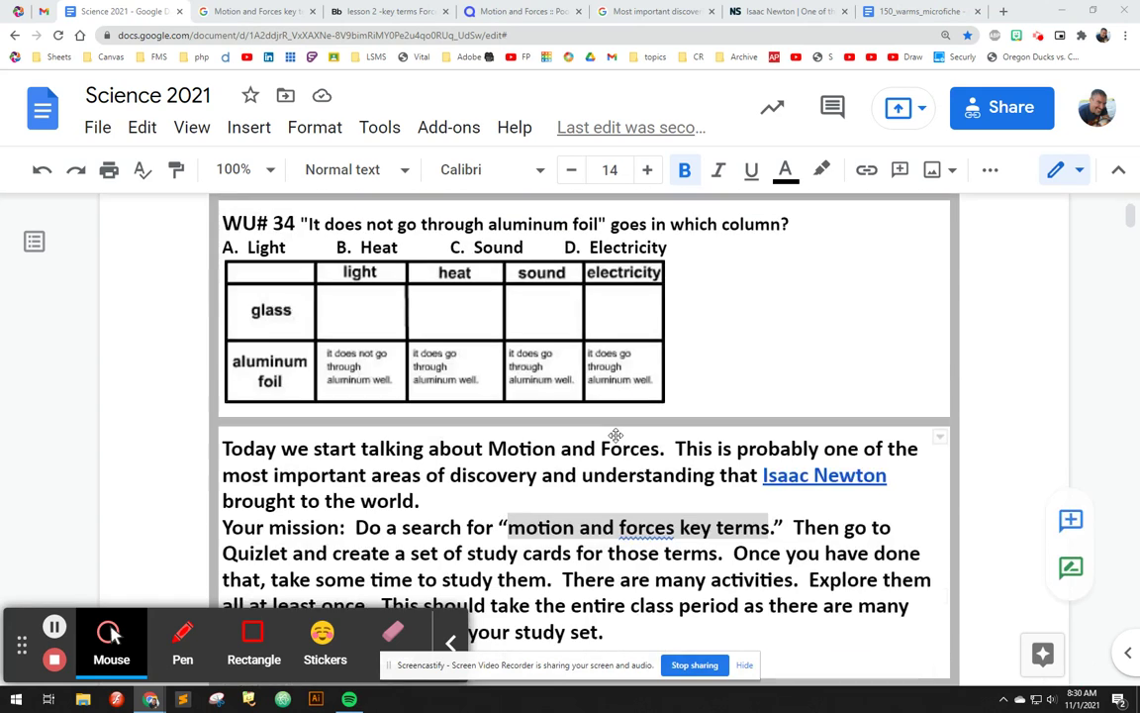
{"action": "scroll", "coordinate": [612, 430], "scroll_direction": "down", "scroll_amount": 1}
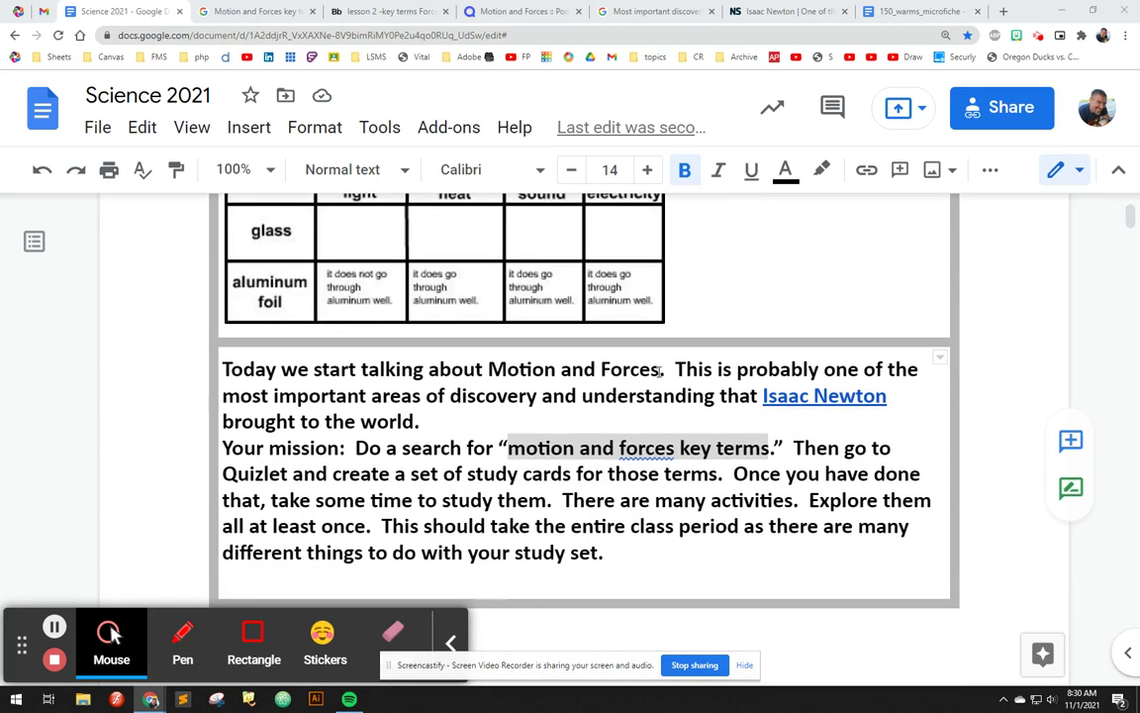
{"action": "left_click_drag", "start_coordinate": [660, 369], "coordinate": [490, 371]}
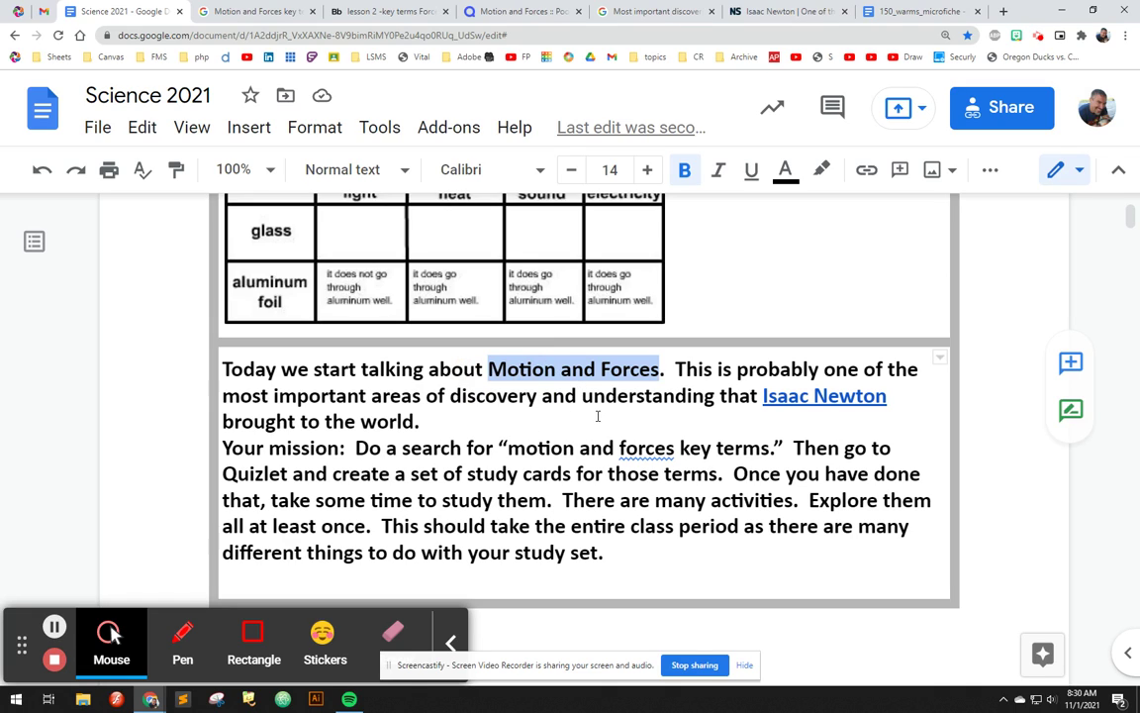
{"action": "left_click", "coordinate": [434, 421]}
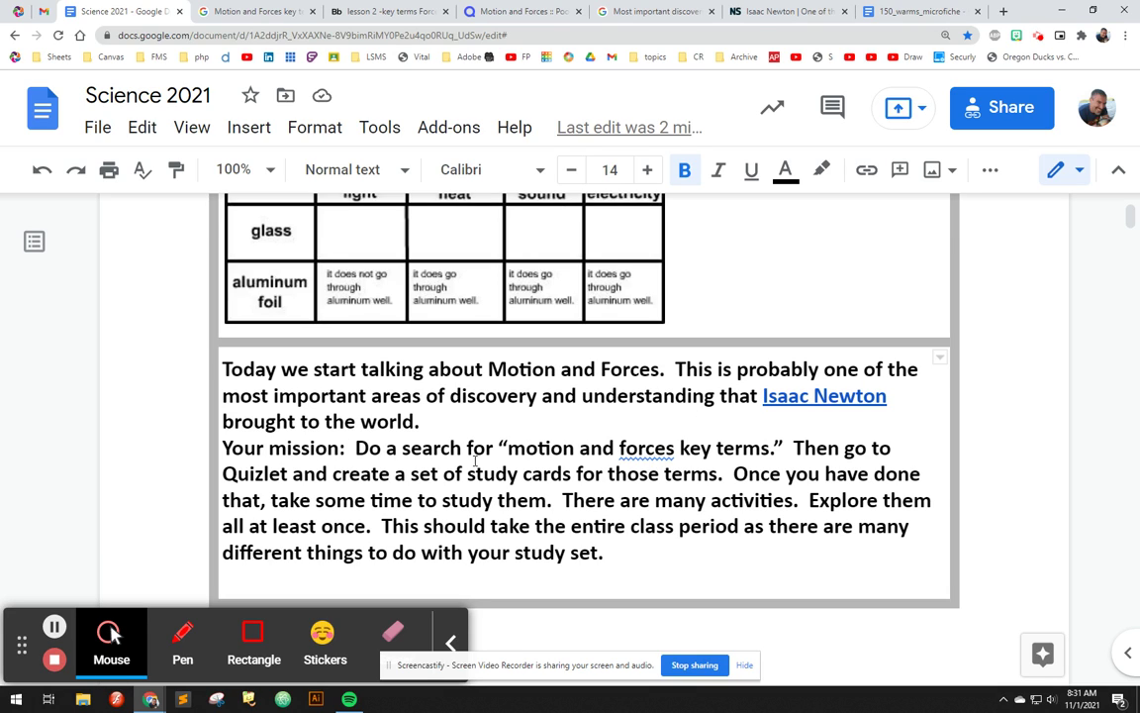
{"action": "left_click_drag", "start_coordinate": [508, 447], "coordinate": [773, 449]}
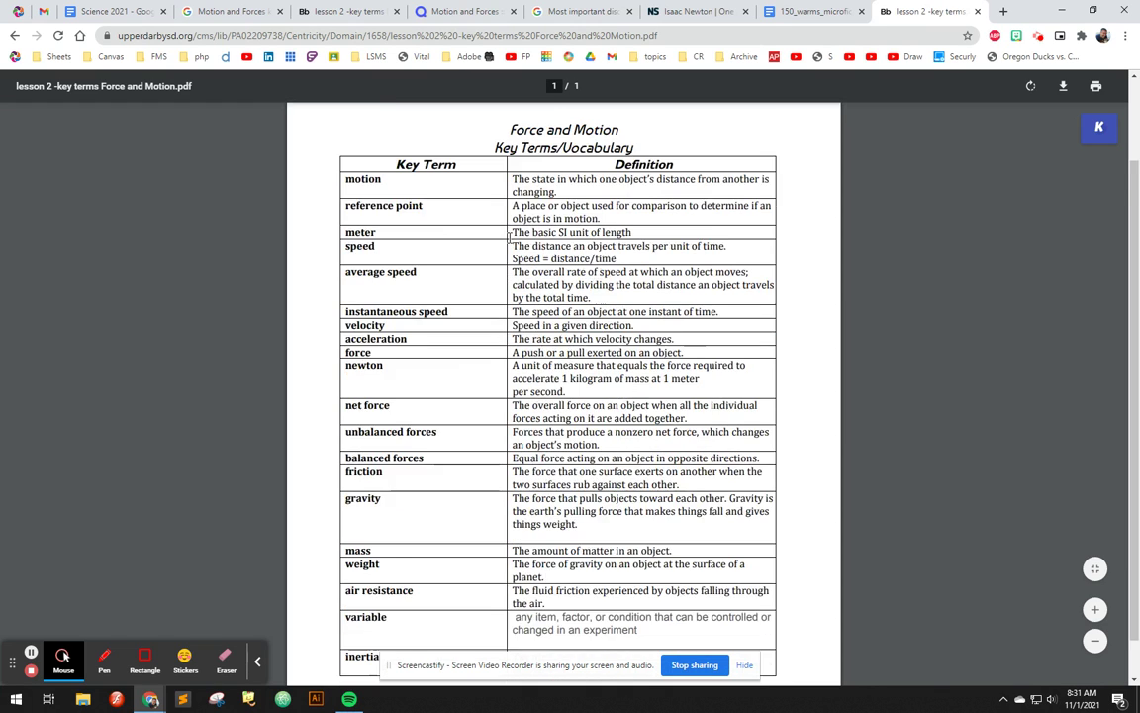
{"action": "scroll", "coordinate": [518, 239], "scroll_direction": "up", "scroll_amount": 3}
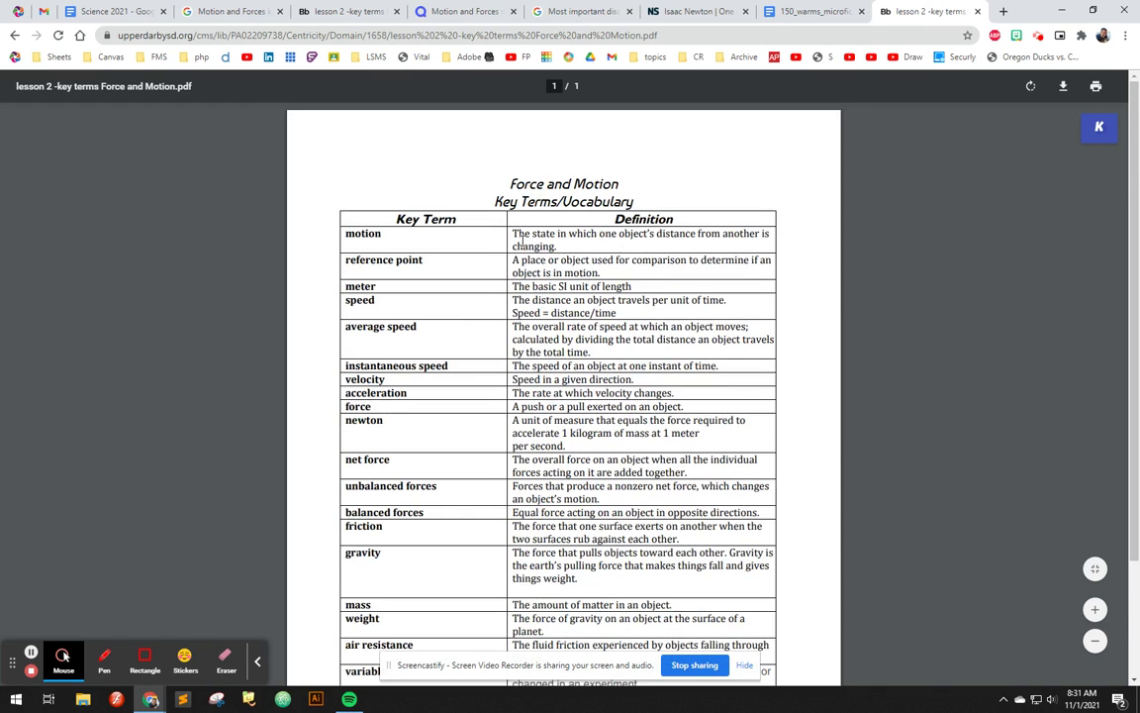
{"action": "scroll", "coordinate": [521, 240], "scroll_direction": "down", "scroll_amount": 1}
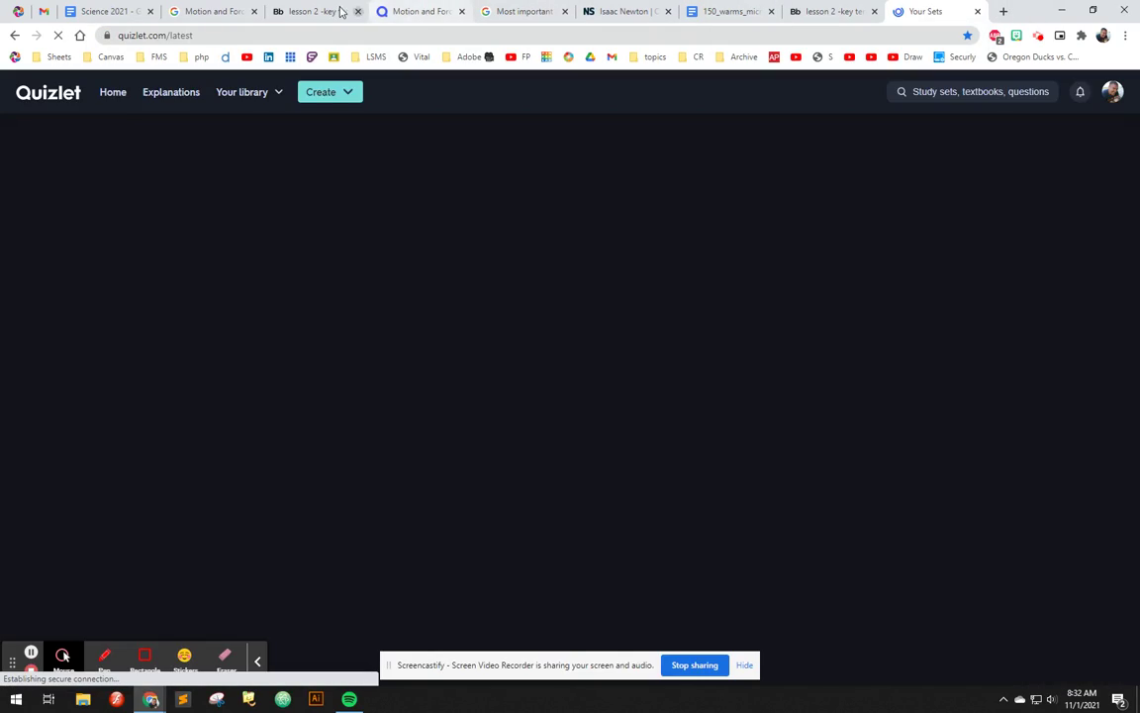
- Close the duplicate tab of the key terms PDF and switch to the Quizlet sets page
{"action": "left_click", "coordinate": [315, 11]}
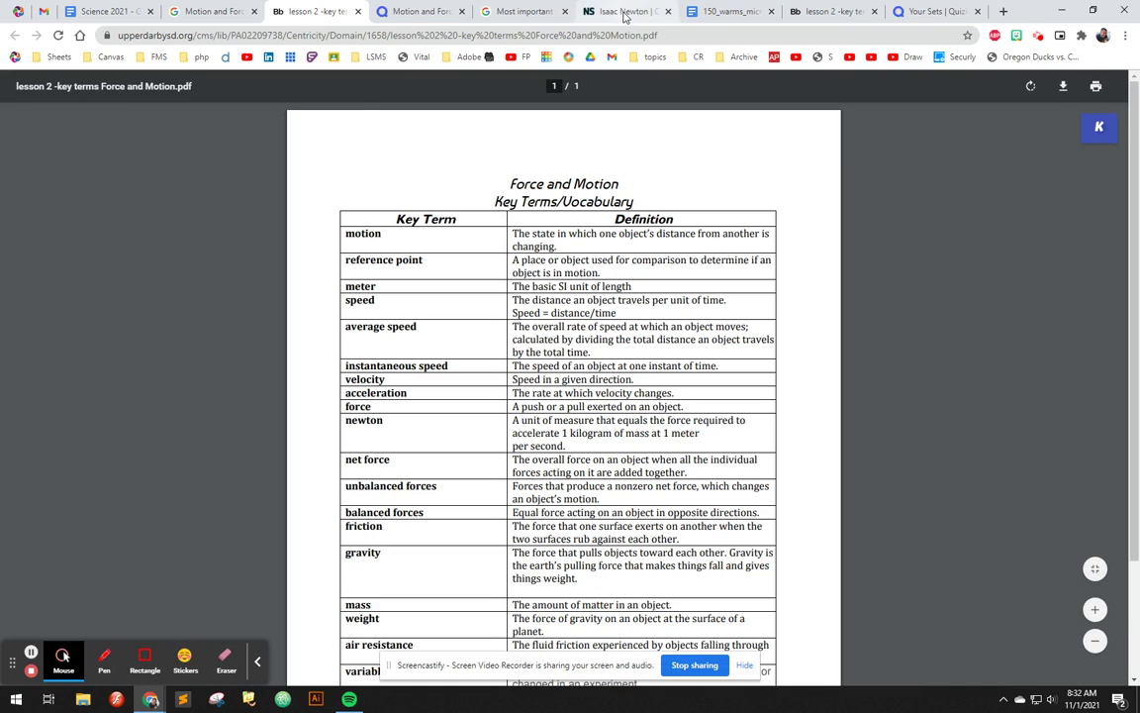
{"action": "left_click", "coordinate": [874, 11]}
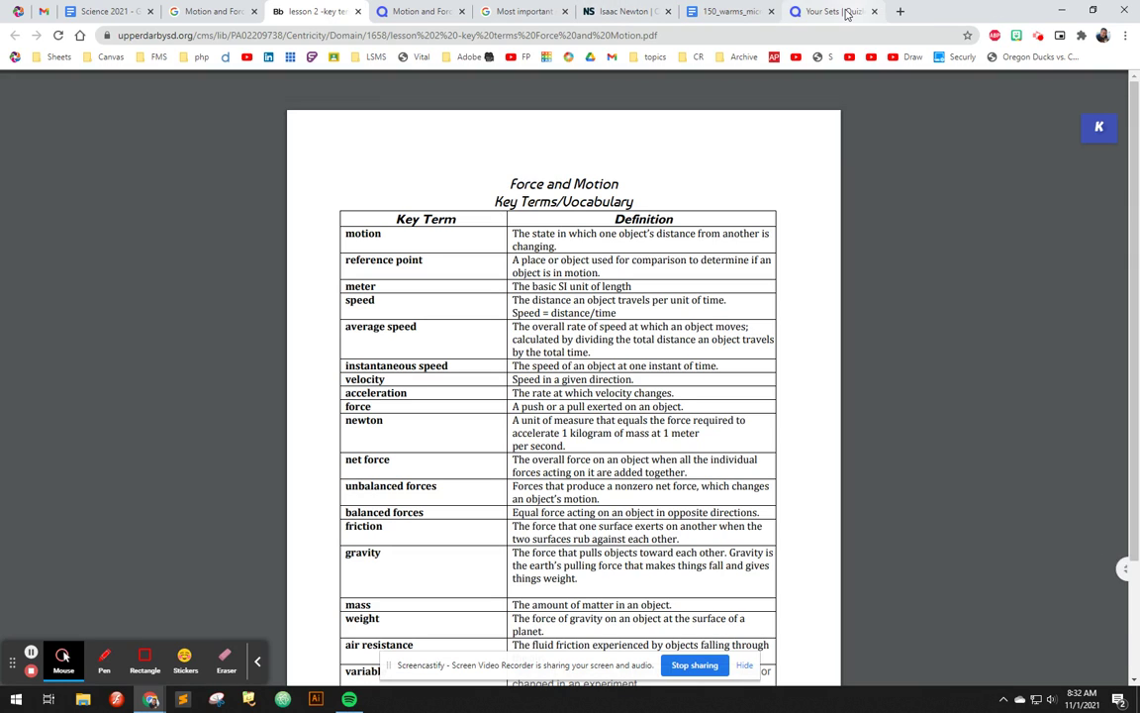
{"action": "left_click", "coordinate": [838, 14]}
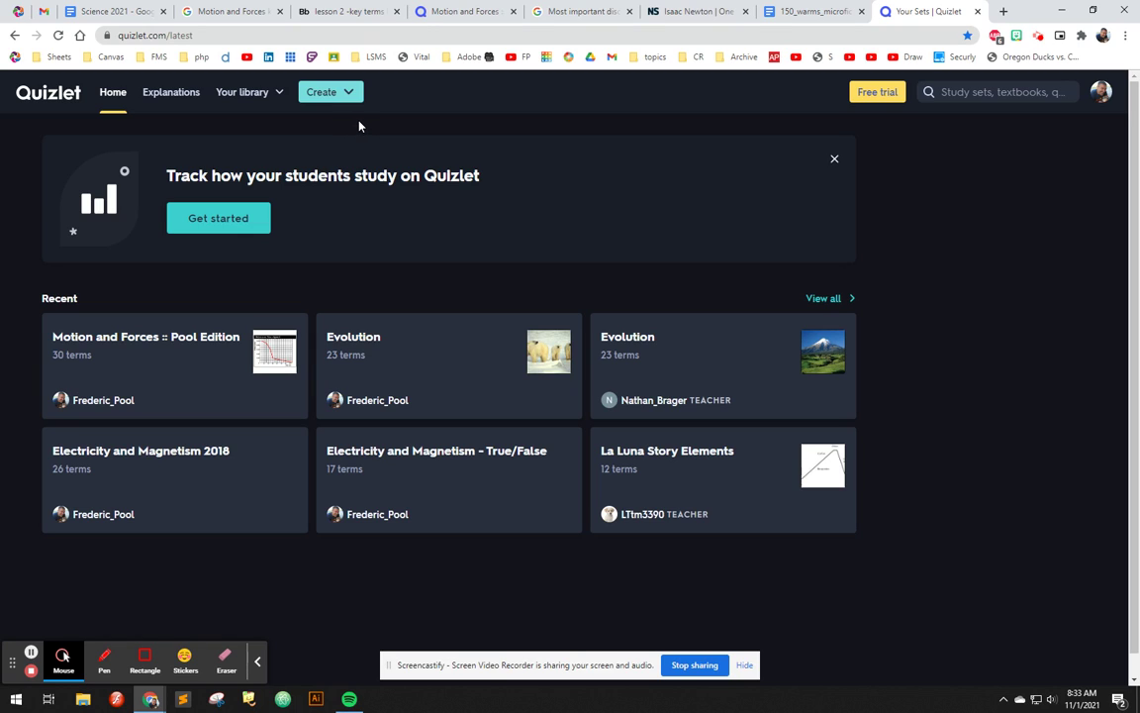
- Start a new study set from the Quizlet home page, dismissing the student-tracking banner and the Quizlet Plus offer
{"action": "left_click", "coordinate": [109, 93]}
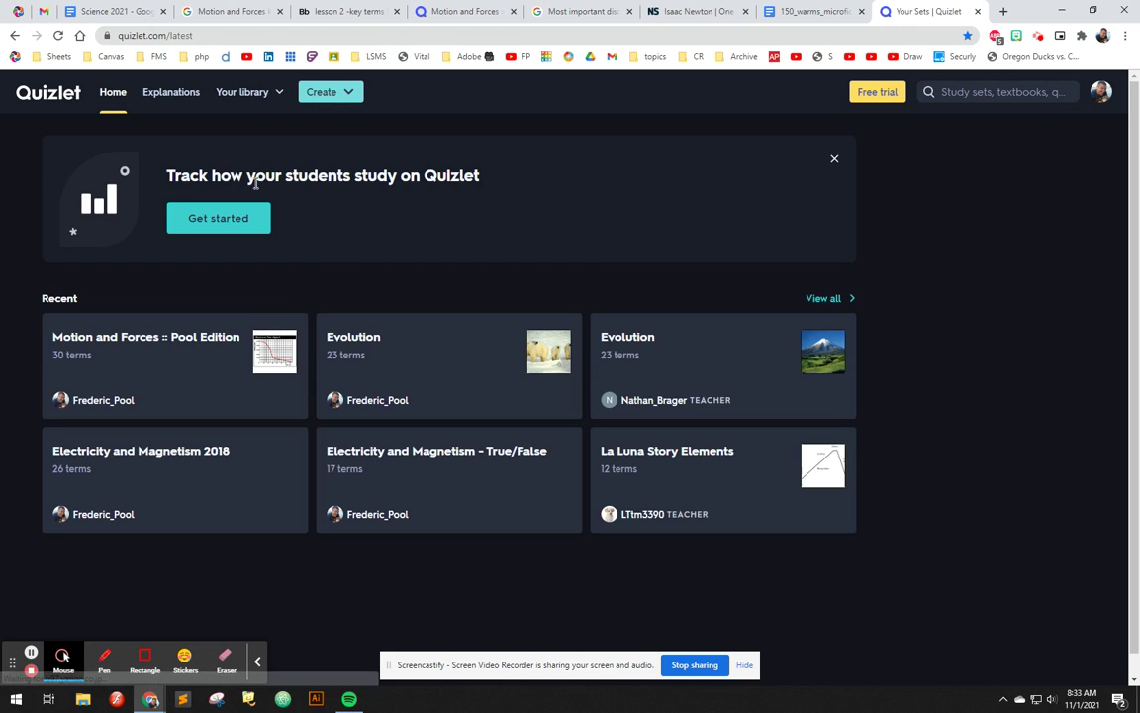
{"action": "left_click", "coordinate": [834, 159]}
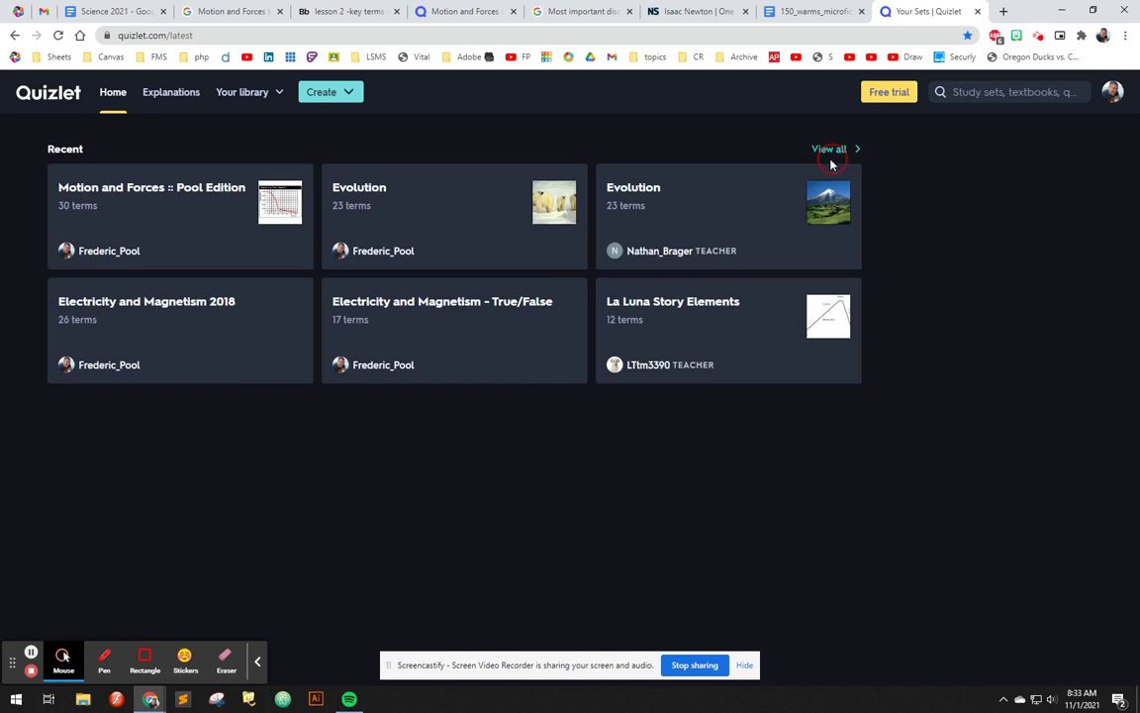
{"action": "left_click", "coordinate": [344, 101]}
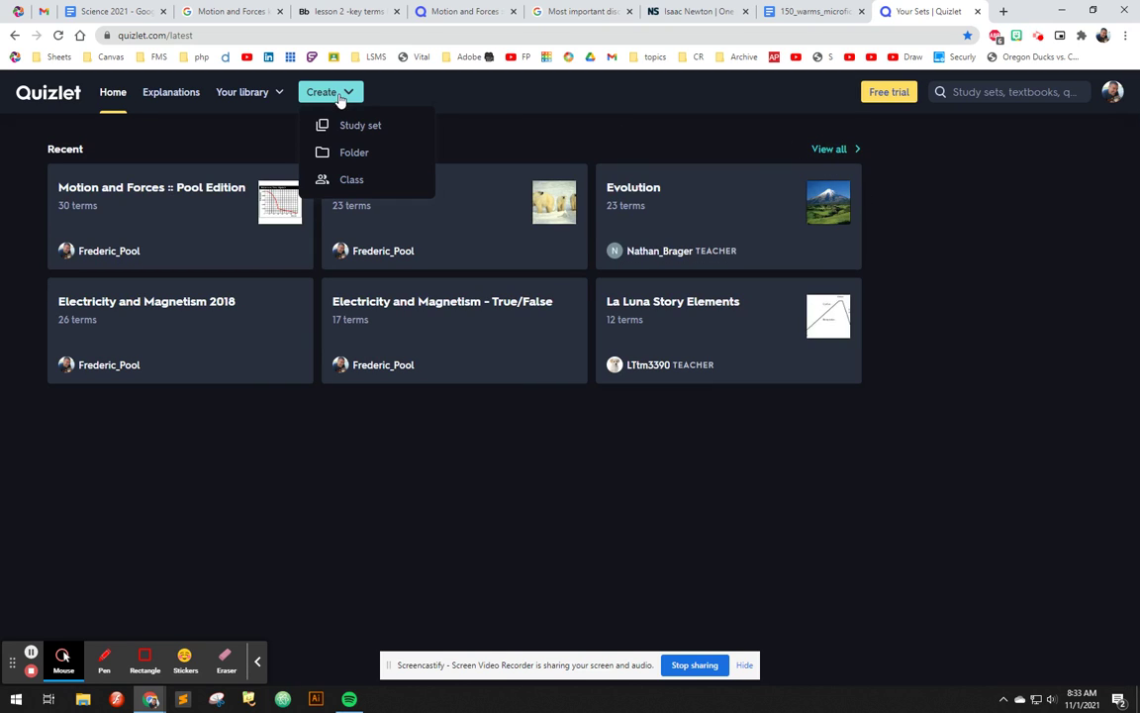
{"action": "left_click", "coordinate": [356, 127]}
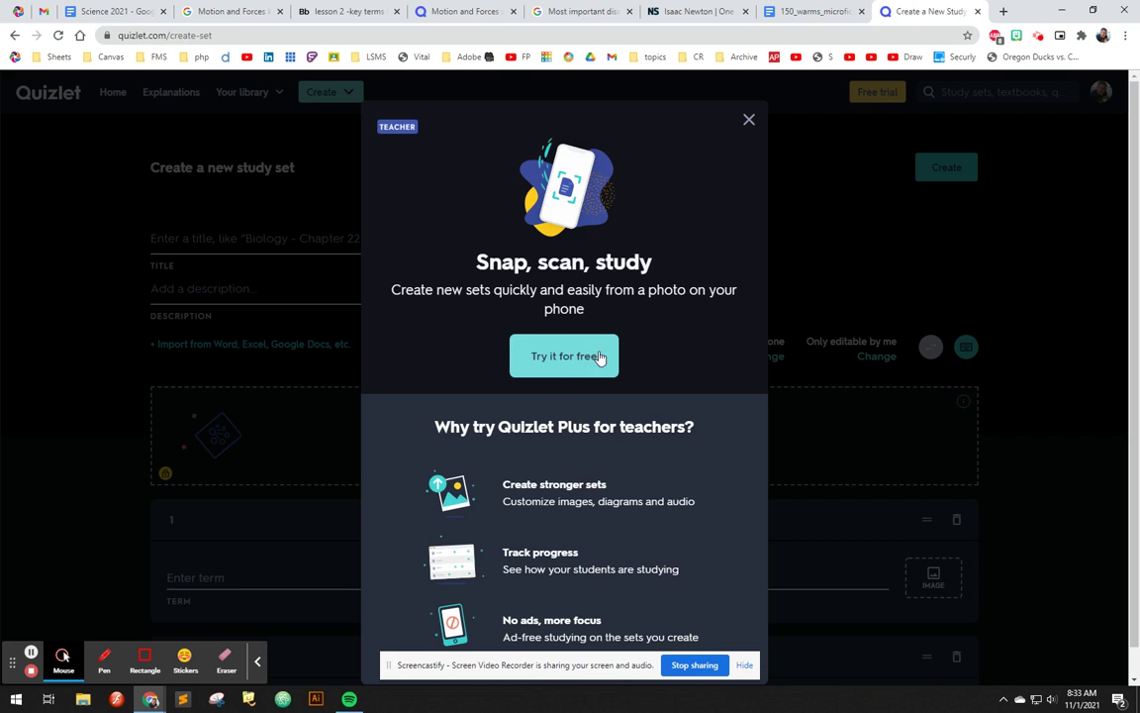
{"action": "left_click", "coordinate": [750, 121]}
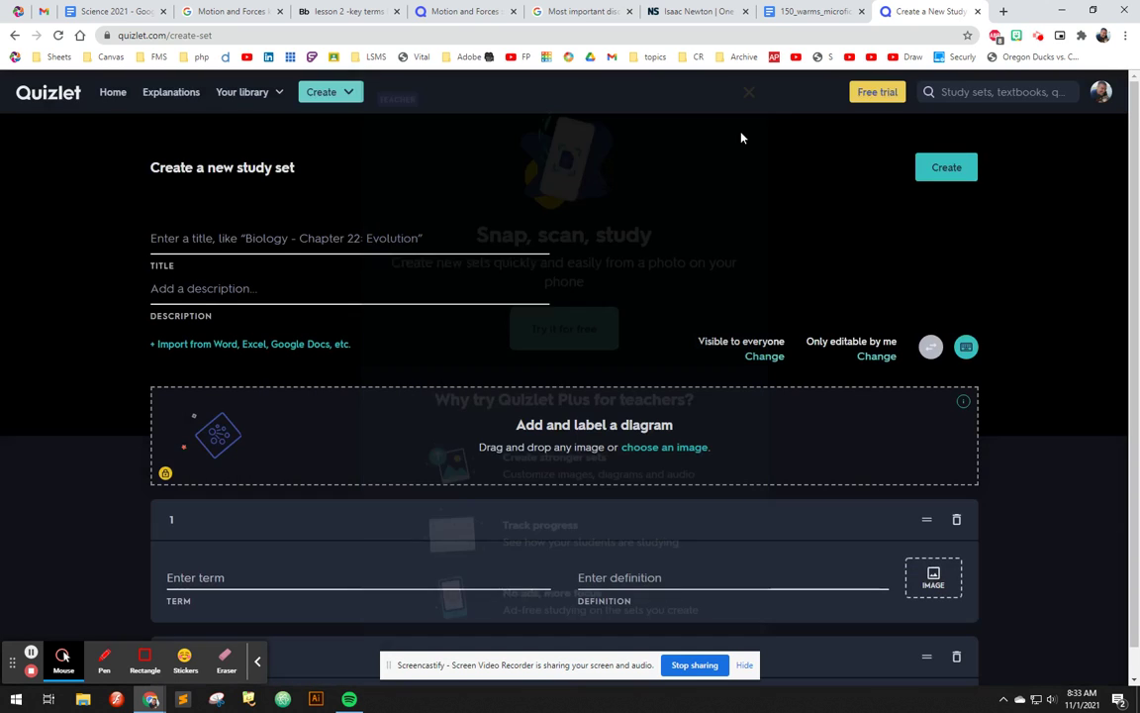
- Title the new study set "Motion and Forces - Example", leaving the description empty
{"action": "scroll", "coordinate": [594, 307], "scroll_direction": "down", "scroll_amount": 2}
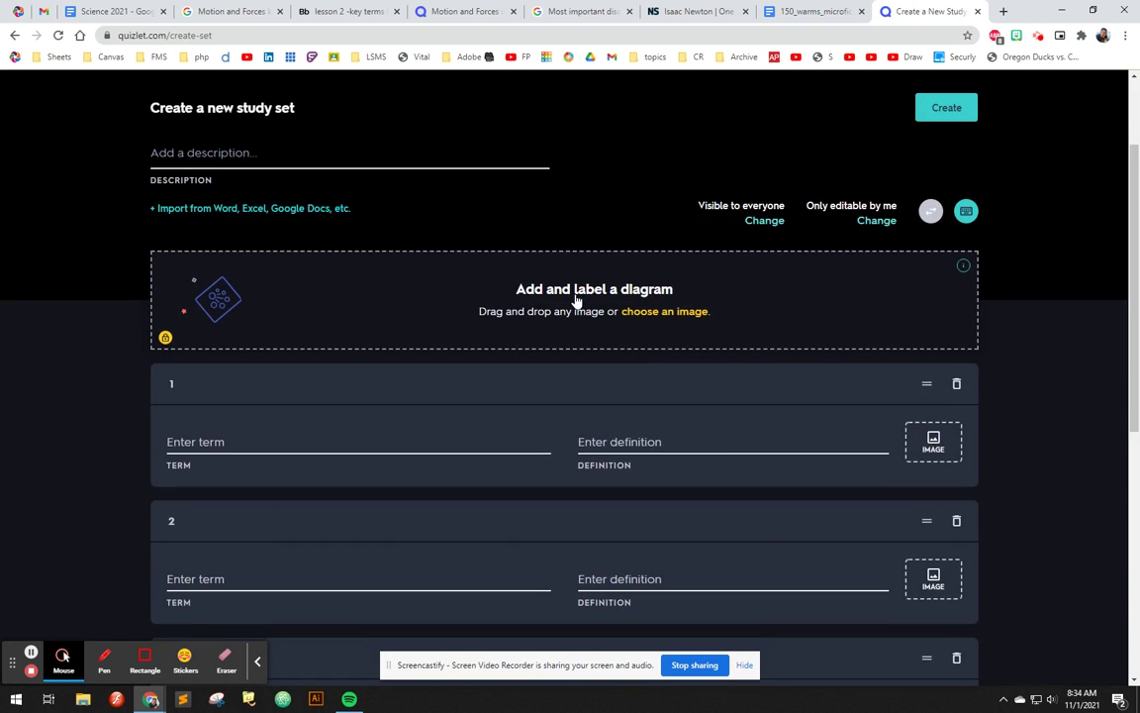
{"action": "scroll", "coordinate": [297, 257], "scroll_direction": "up", "scroll_amount": 2}
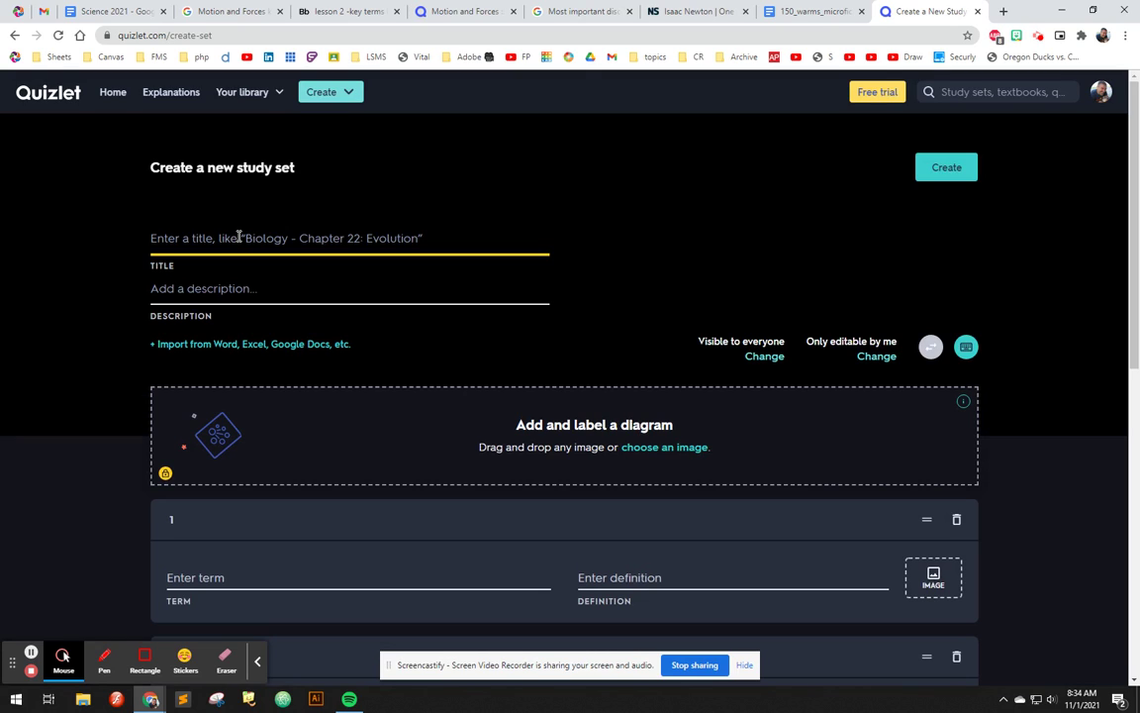
{"action": "type", "text": "Motion and "}
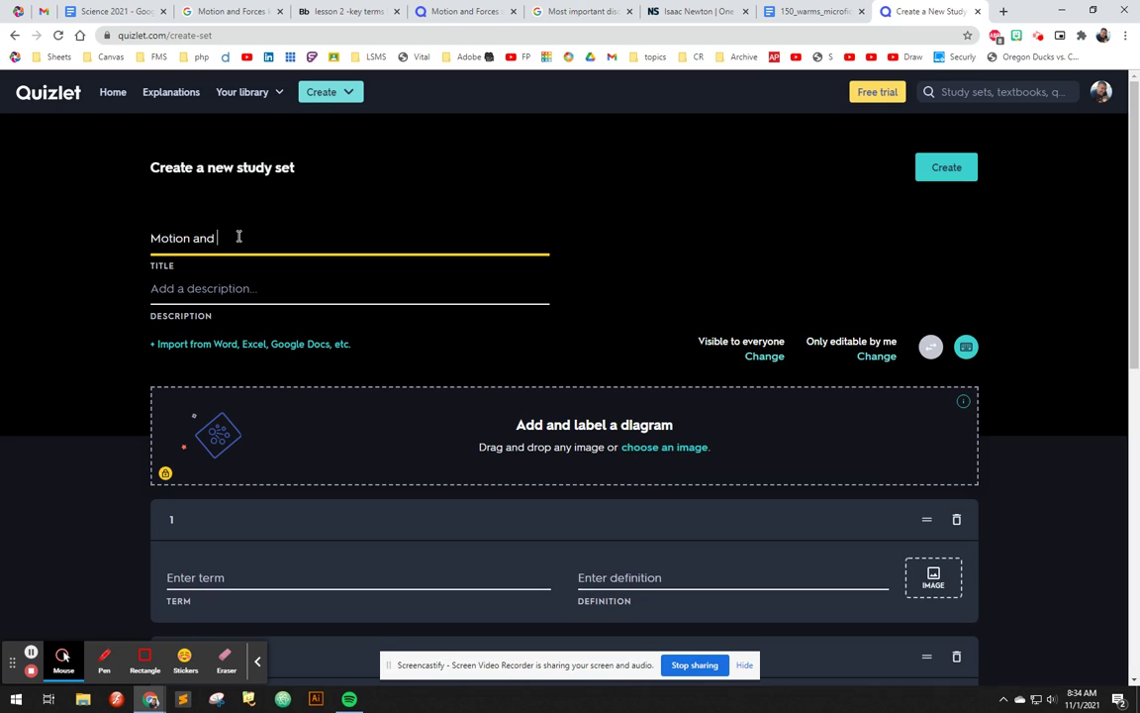
{"action": "type", "text": "Forces - Example"}
{"action": "left_click", "coordinate": [230, 287]}
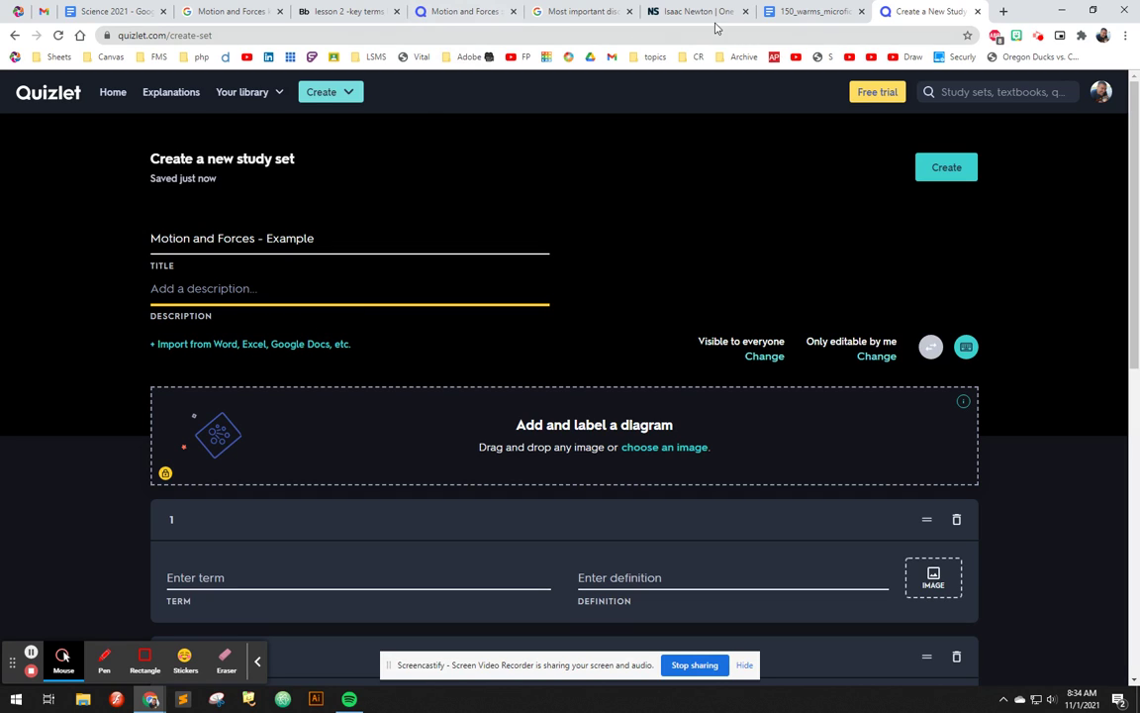
- Copy the term "motion" from the Force and Motion key terms PDF into the term of card 1 in Quizlet
{"action": "left_click", "coordinate": [336, 11]}
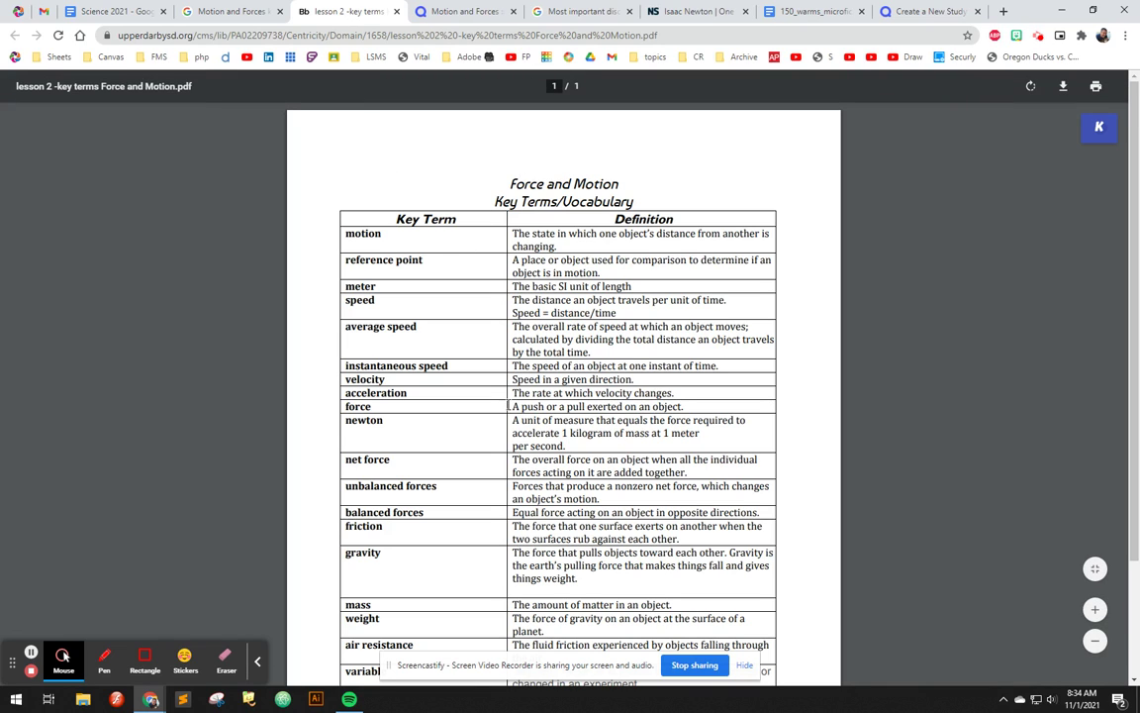
{"action": "left_click", "coordinate": [925, 11]}
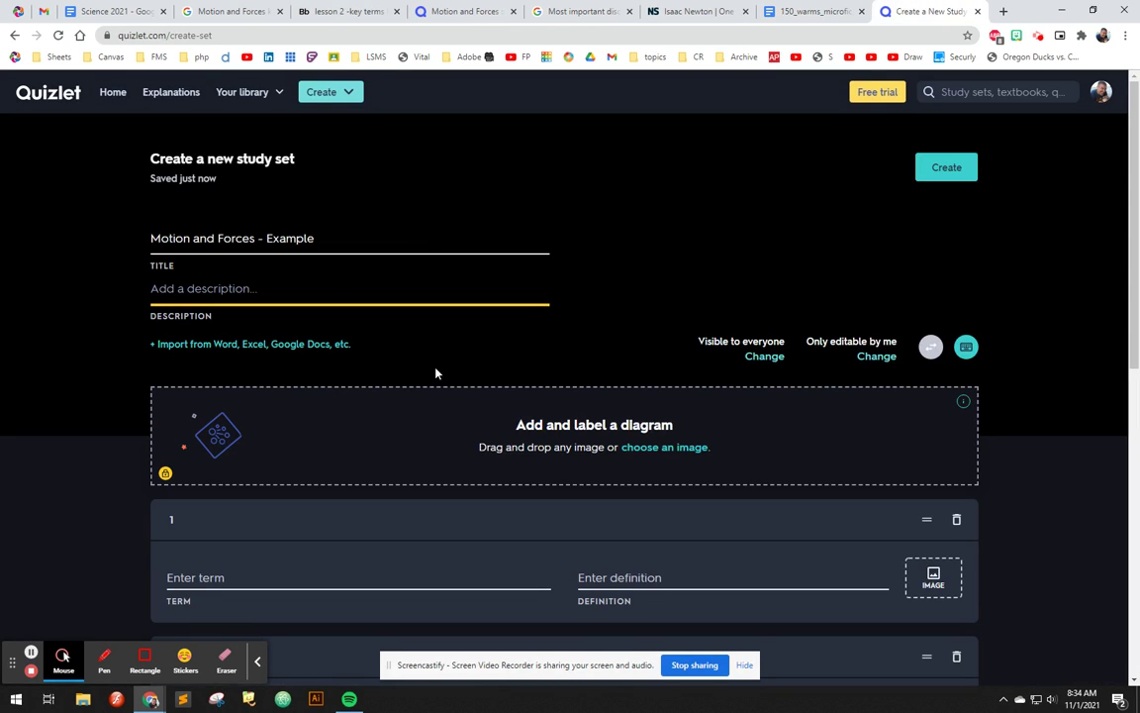
{"action": "left_click", "coordinate": [354, 13]}
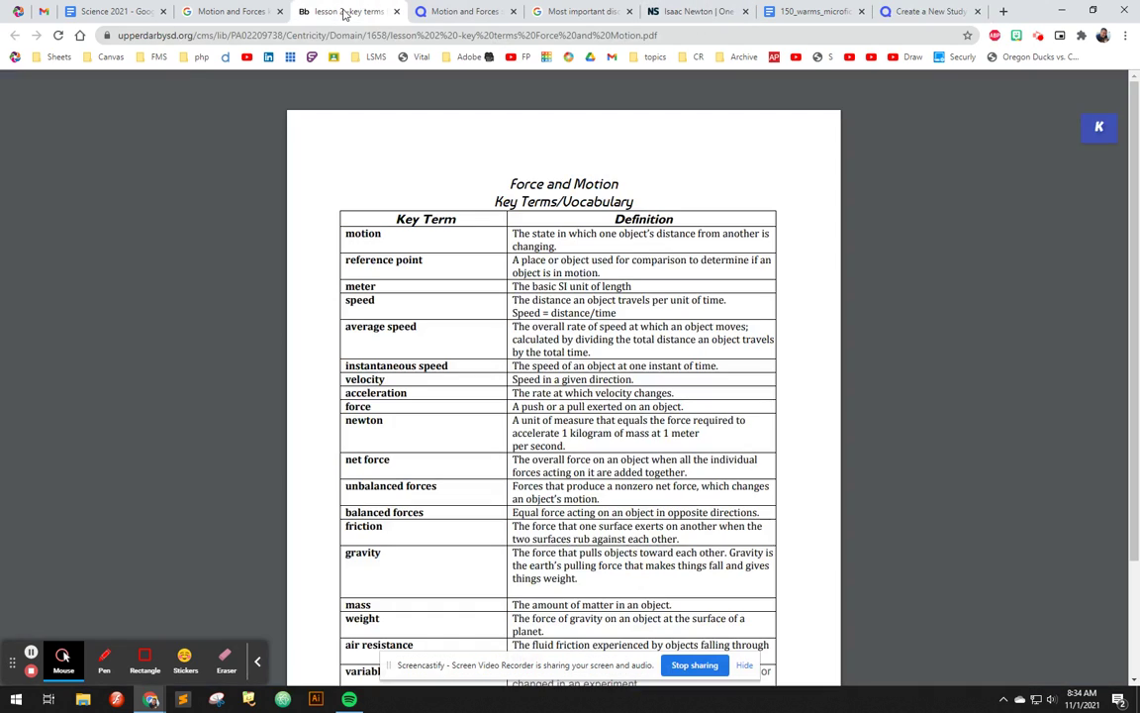
{"action": "double_click", "coordinate": [364, 234]}
{"action": "key", "text": "ctrl+c"}
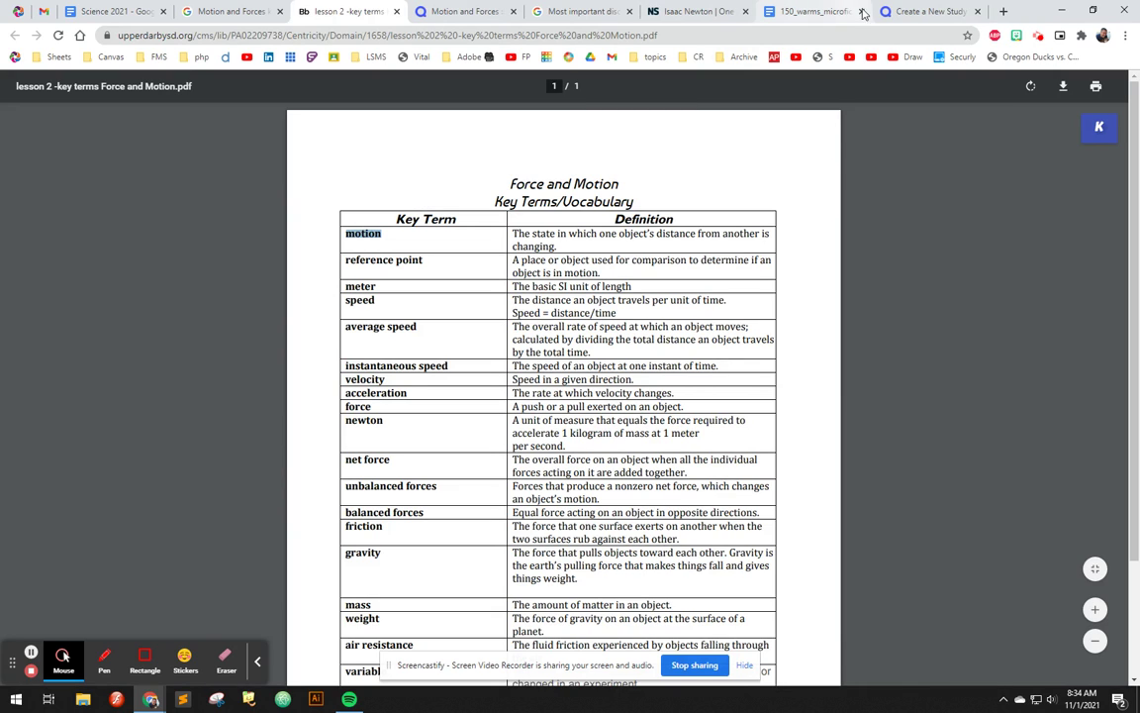
{"action": "left_click", "coordinate": [920, 11]}
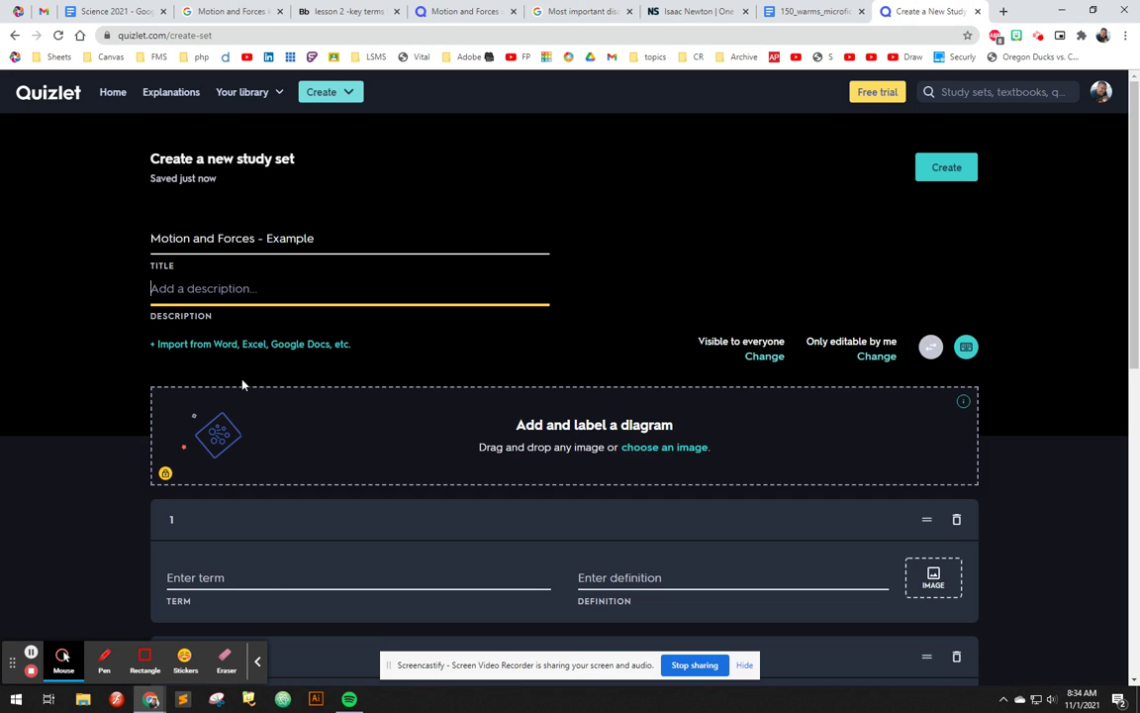
{"action": "left_click", "coordinate": [267, 580]}
{"action": "key", "text": "ctrl+v"}
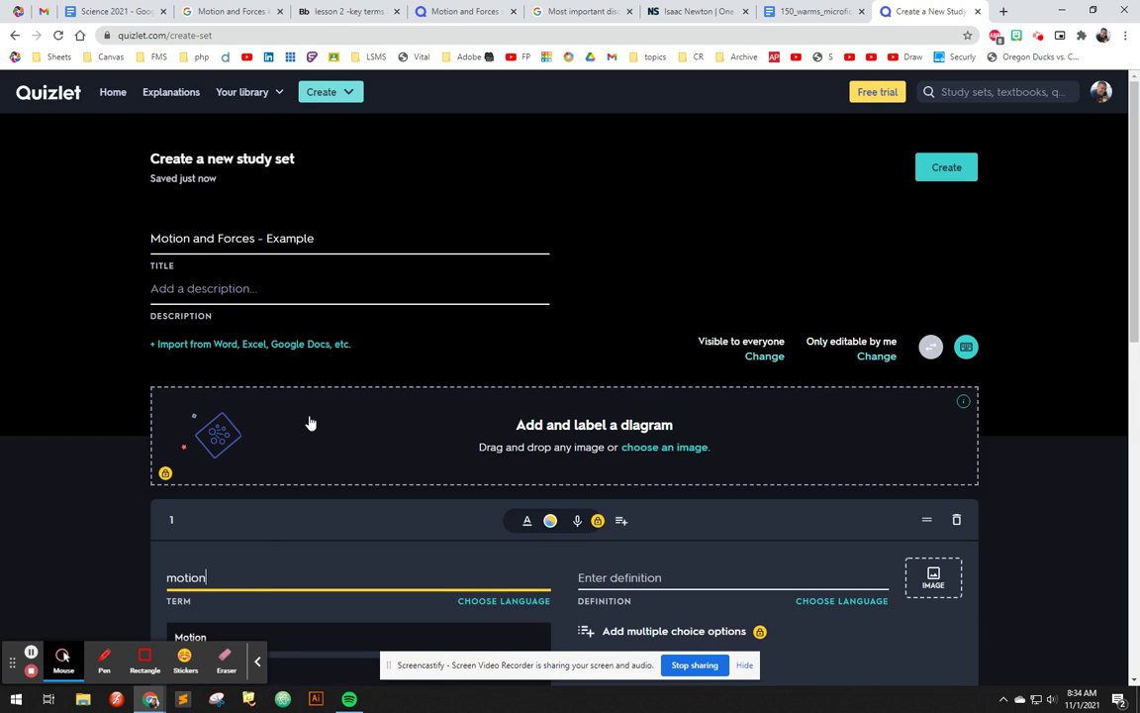
- Copy the PDF's definition of motion, "The state in which one object's distance from another is changing", into card 1's definition in Quizlet
{"action": "left_click", "coordinate": [336, 11]}
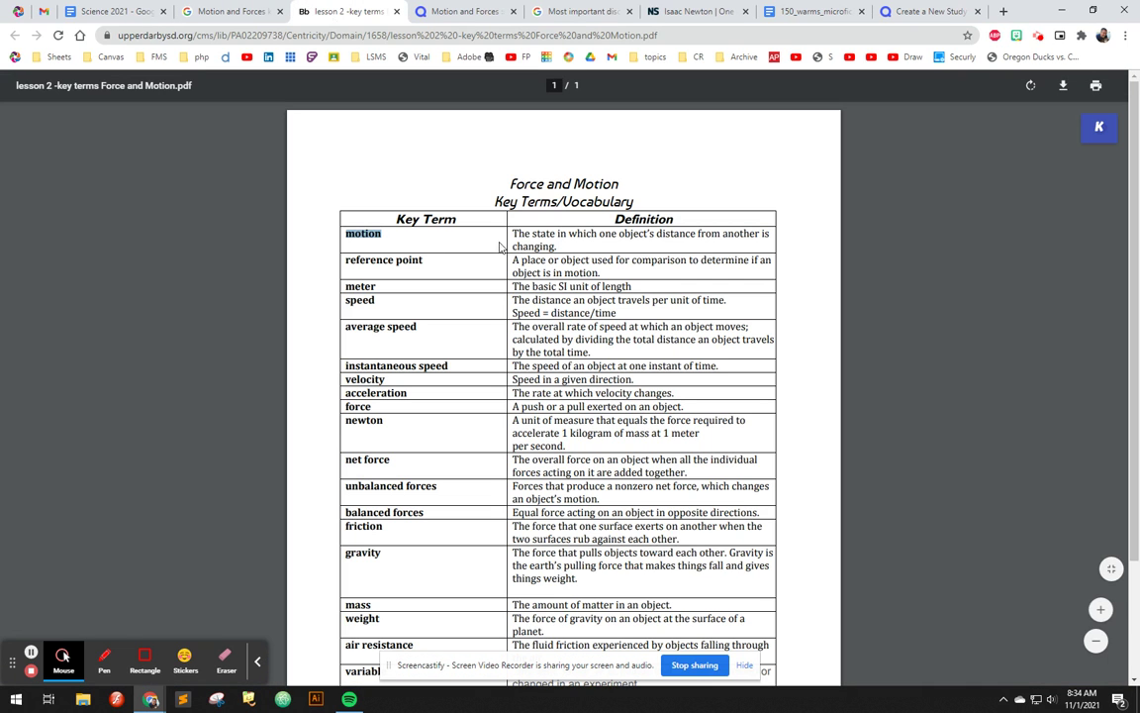
{"action": "left_click_drag", "start_coordinate": [561, 245], "coordinate": [513, 235]}
{"action": "key", "text": "ctrl+c"}
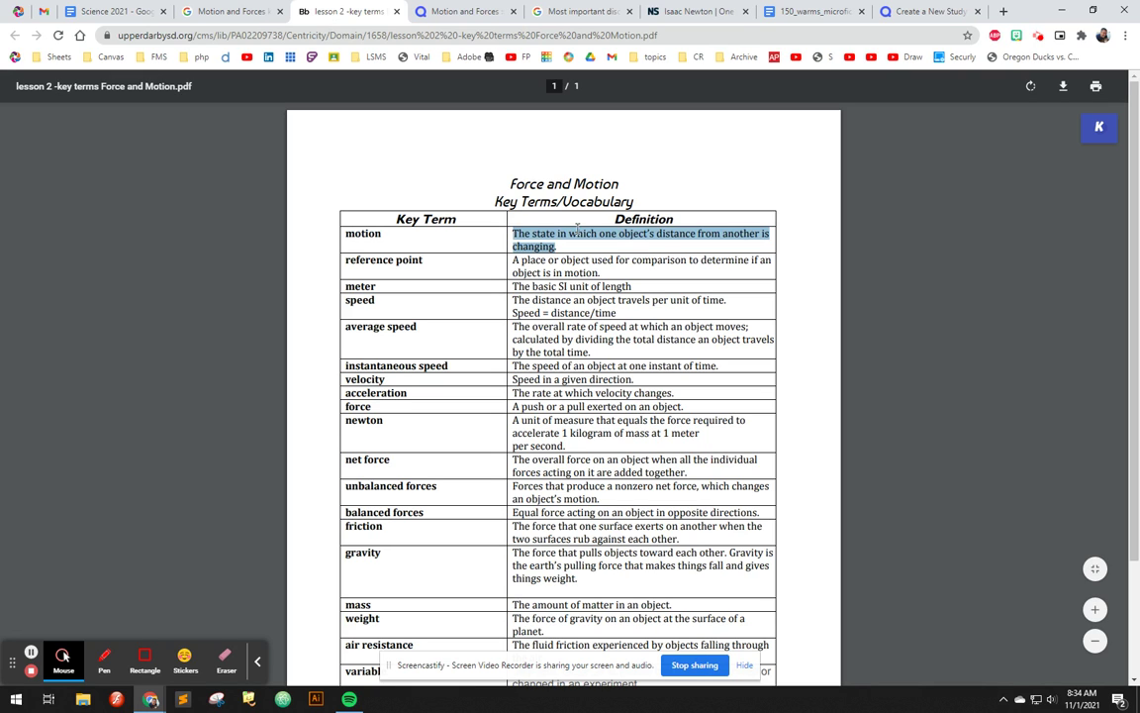
{"action": "left_click", "coordinate": [935, 12]}
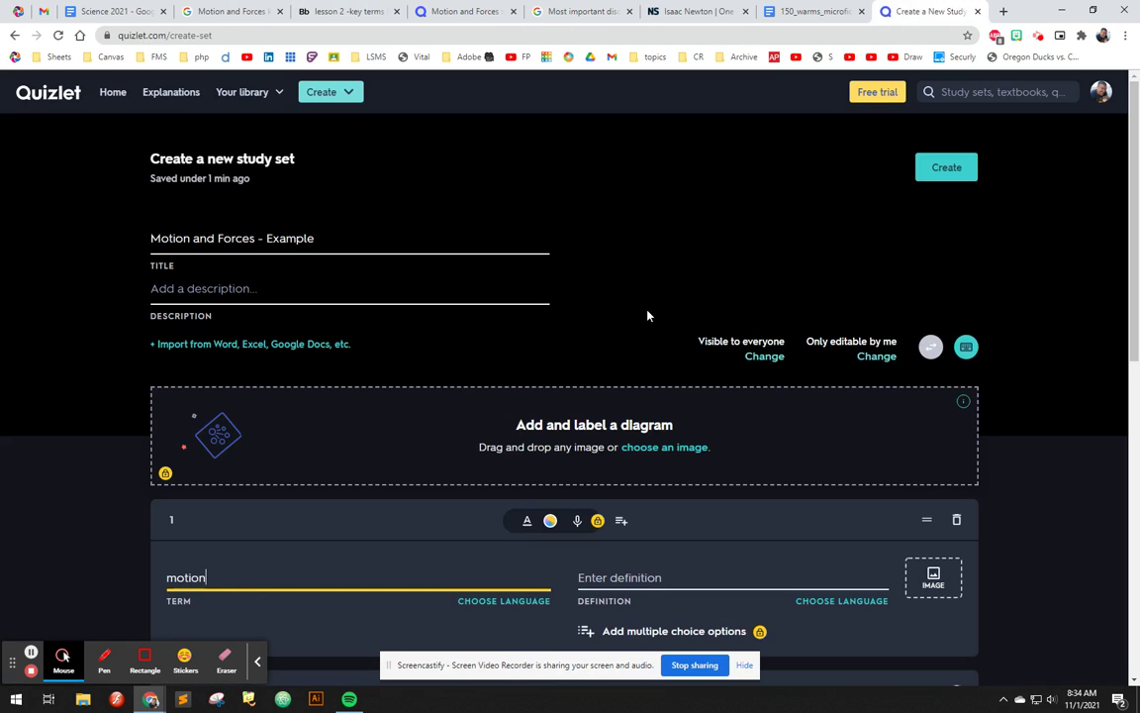
{"action": "left_click", "coordinate": [619, 577]}
{"action": "key", "text": "ctrl+v"}
- Copy the term "reference point" from the key terms PDF into the term of card 2 in Quizlet
{"action": "scroll", "coordinate": [619, 543], "scroll_direction": "down", "scroll_amount": 3}
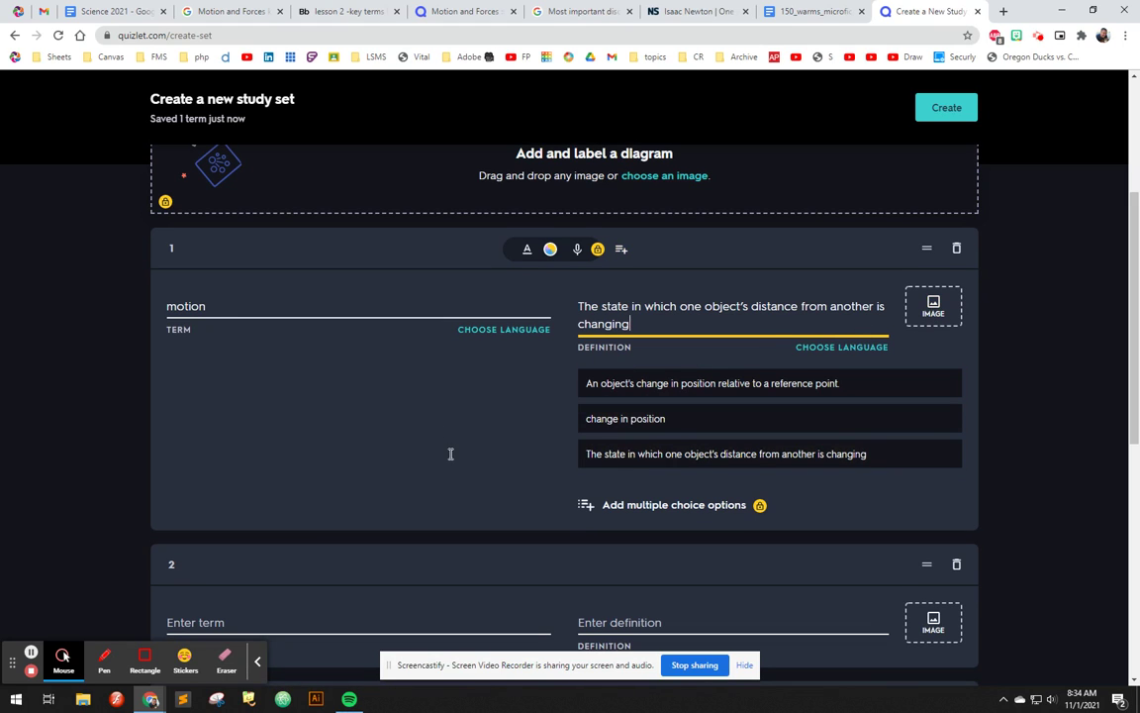
{"action": "left_click", "coordinate": [317, 615]}
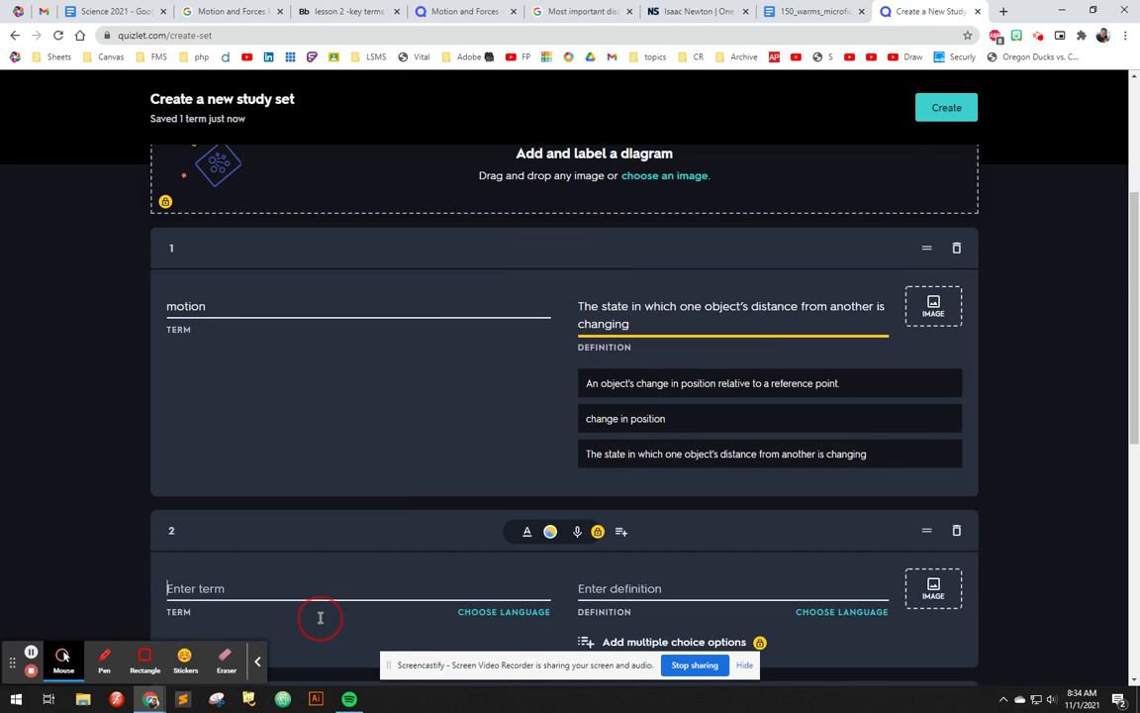
{"action": "left_click", "coordinate": [681, 14]}
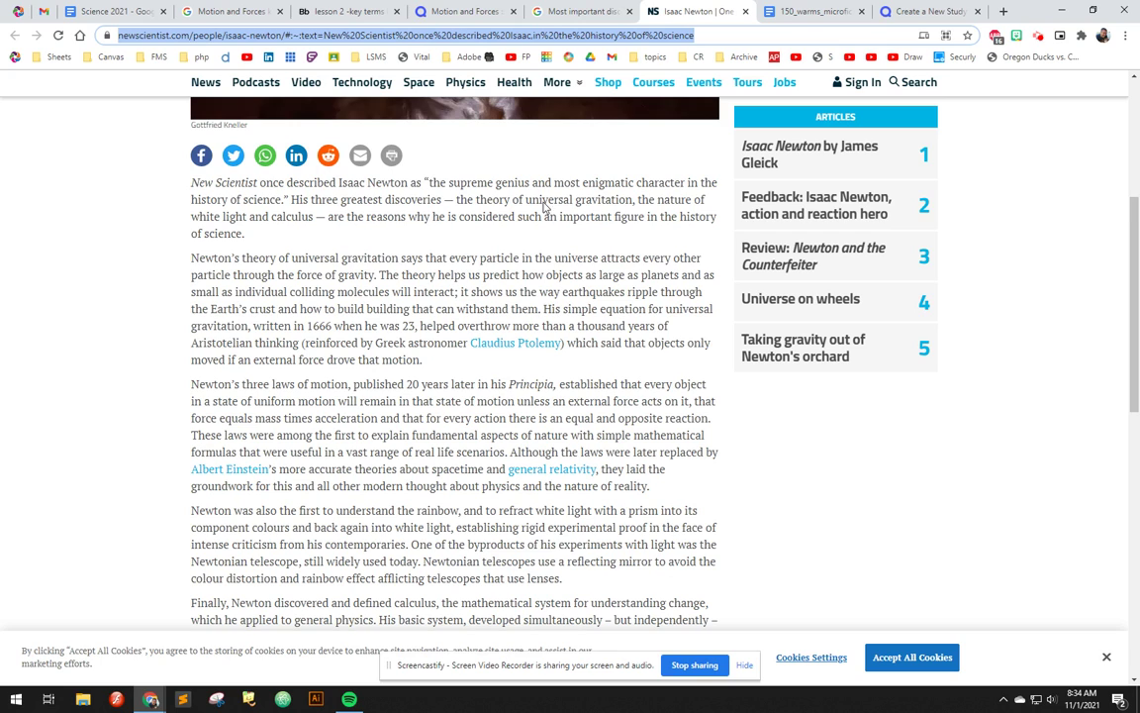
{"action": "left_click", "coordinate": [339, 14]}
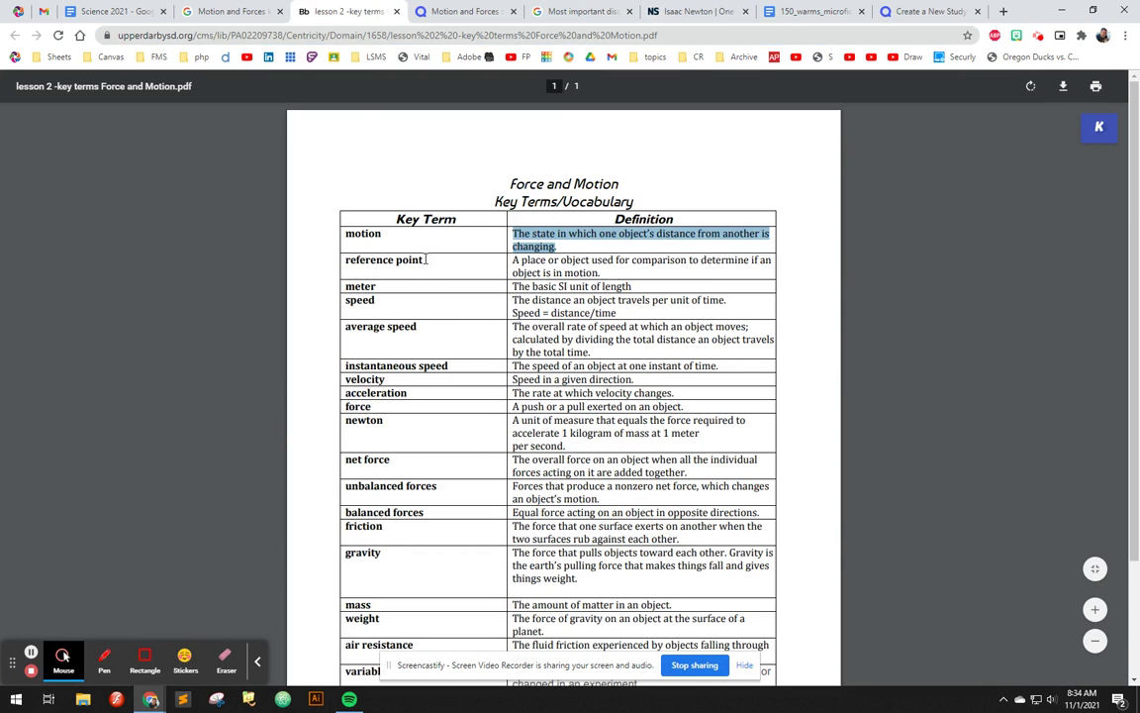
{"action": "left_click_drag", "start_coordinate": [425, 261], "coordinate": [346, 261]}
{"action": "key", "text": "ctrl+c"}
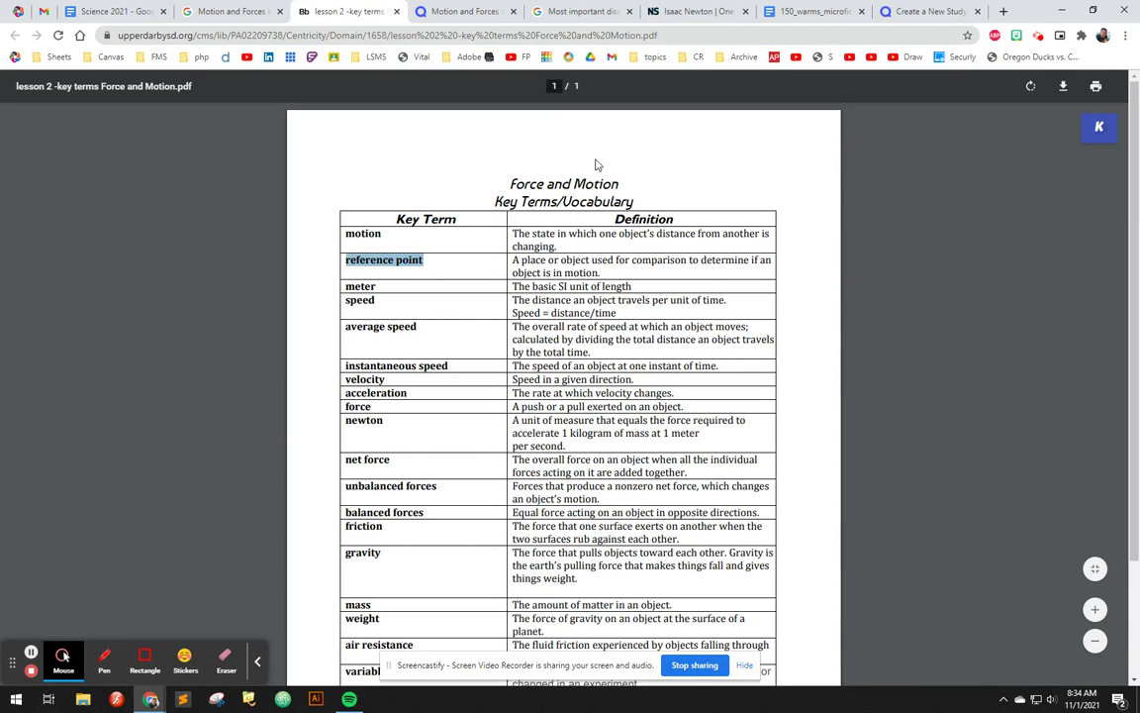
{"action": "left_click", "coordinate": [926, 11]}
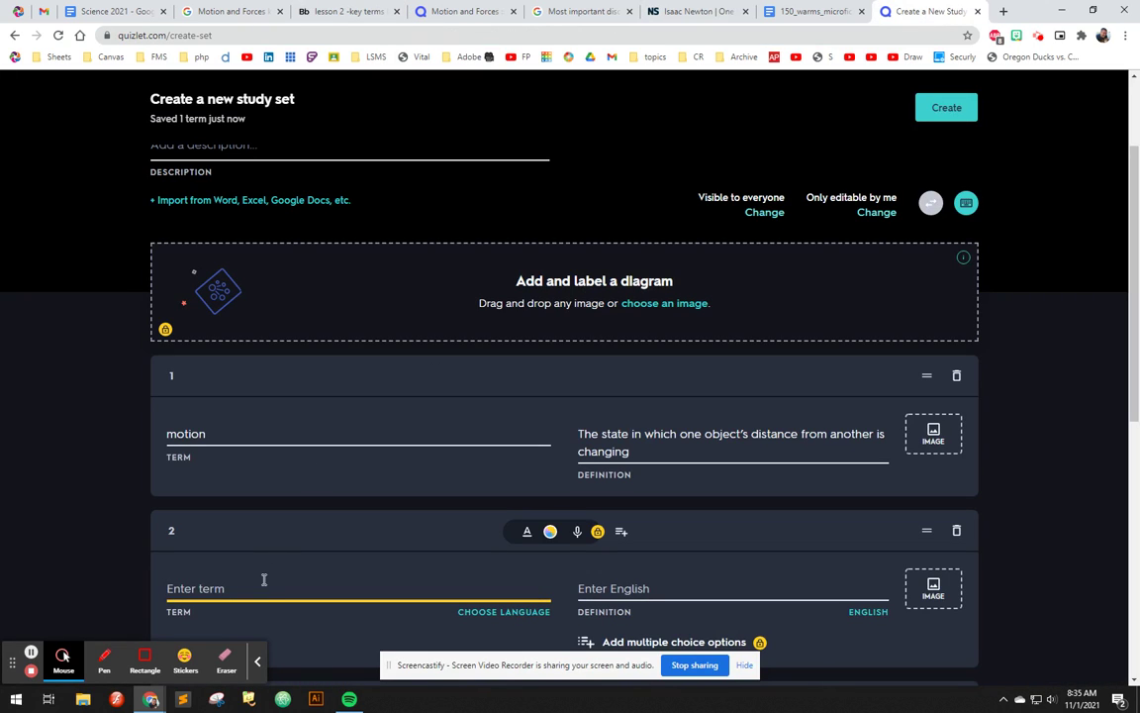
{"action": "key", "text": "ctrl+v"}
- Copy the PDF's definition of reference point, "A place or object used for comparison to determine if an object is in motion.", into card 2's definition in Quizlet
{"action": "left_click", "coordinate": [342, 12]}
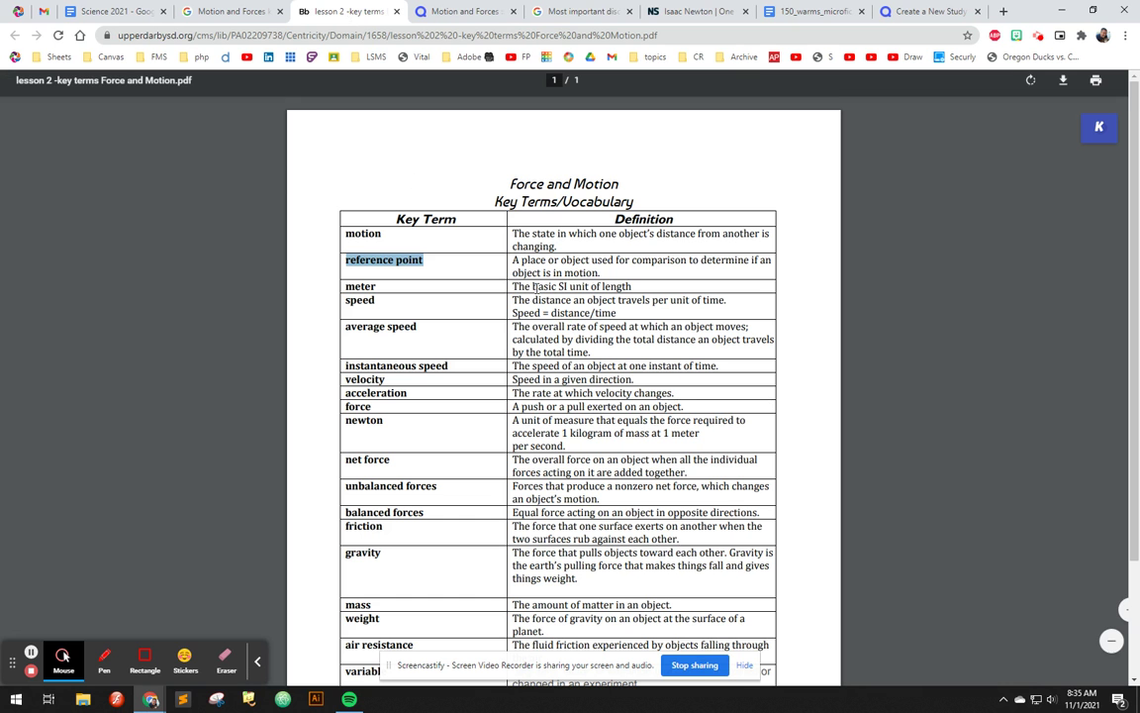
{"action": "left_click_drag", "start_coordinate": [603, 274], "coordinate": [507, 262]}
{"action": "key", "text": "ctrl+c"}
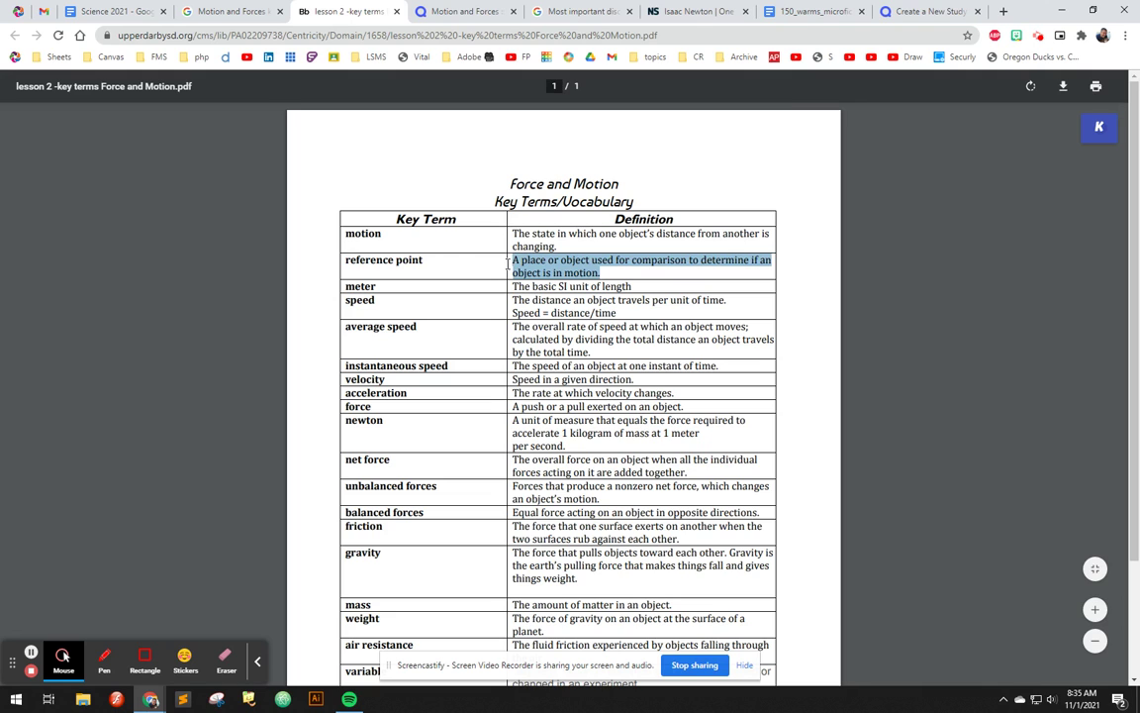
{"action": "left_click", "coordinate": [926, 11]}
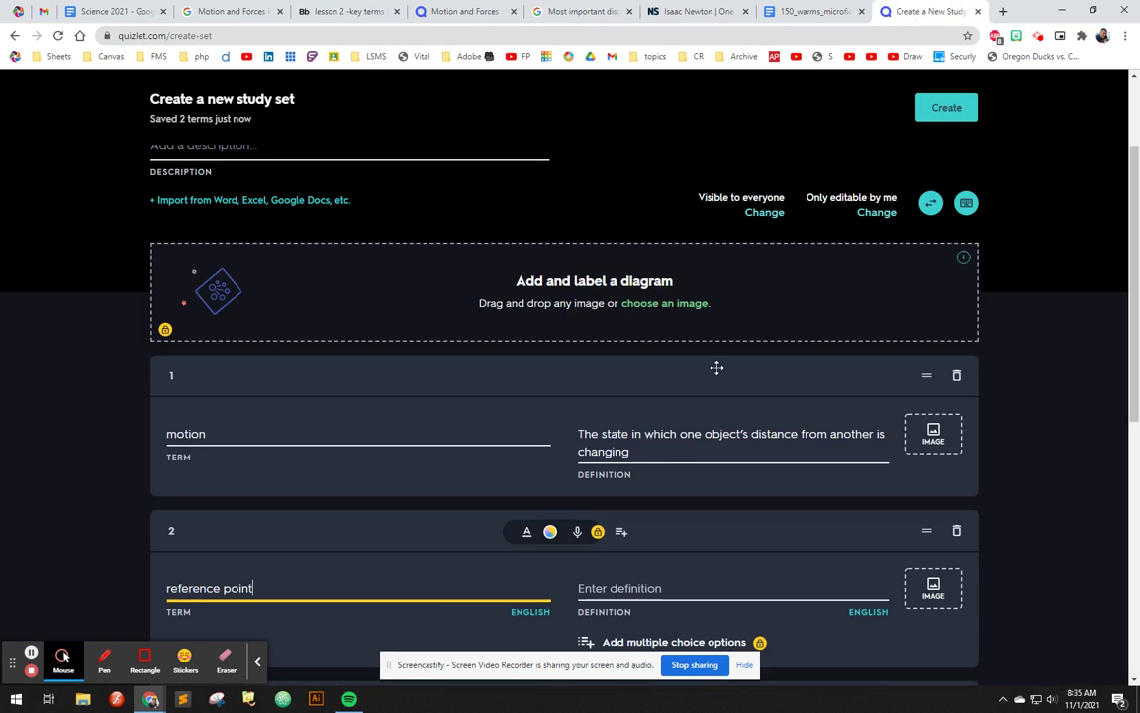
{"action": "left_click", "coordinate": [646, 584]}
{"action": "key", "text": "ctrl+v"}
- Copy the term "meter" from the key terms PDF into the term of card 3 in Quizlet
{"action": "scroll", "coordinate": [651, 575], "scroll_direction": "down", "scroll_amount": 3}
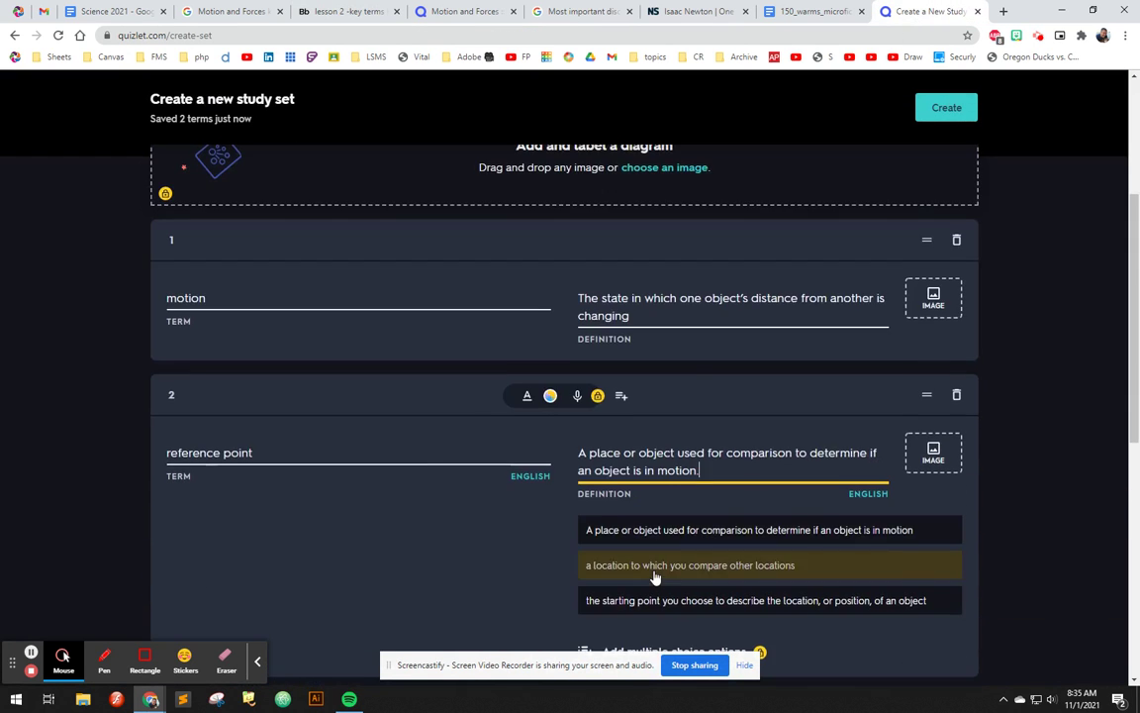
{"action": "scroll", "coordinate": [654, 561], "scroll_direction": "down", "scroll_amount": 4}
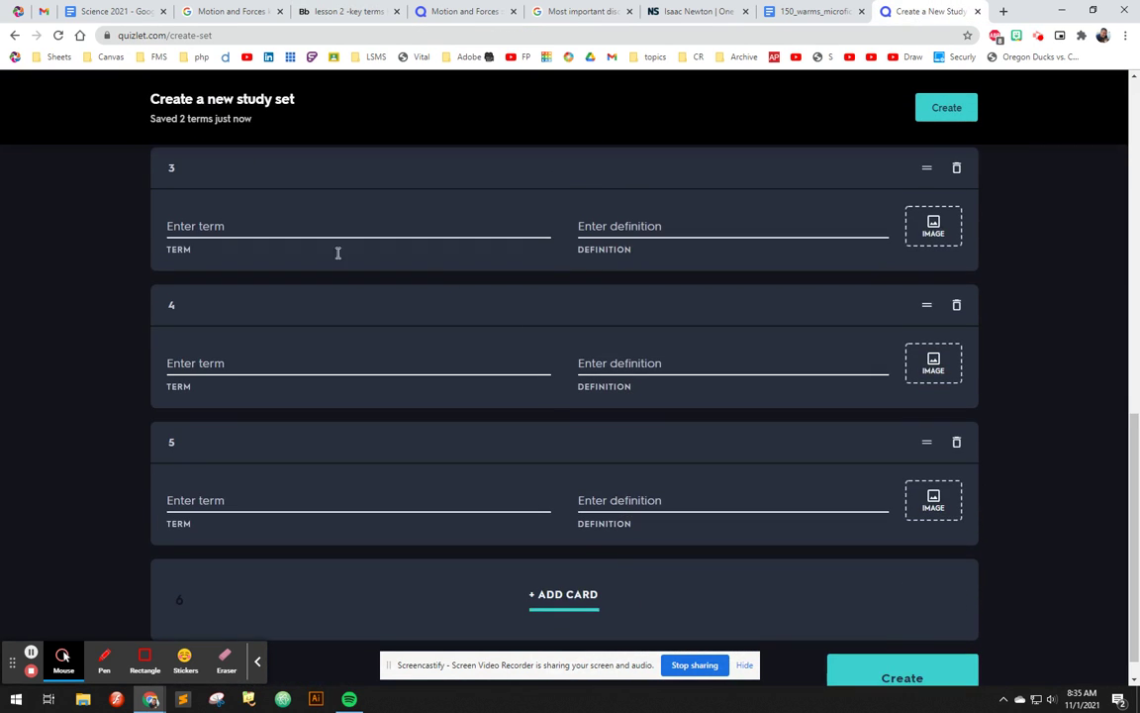
{"action": "left_click", "coordinate": [341, 11]}
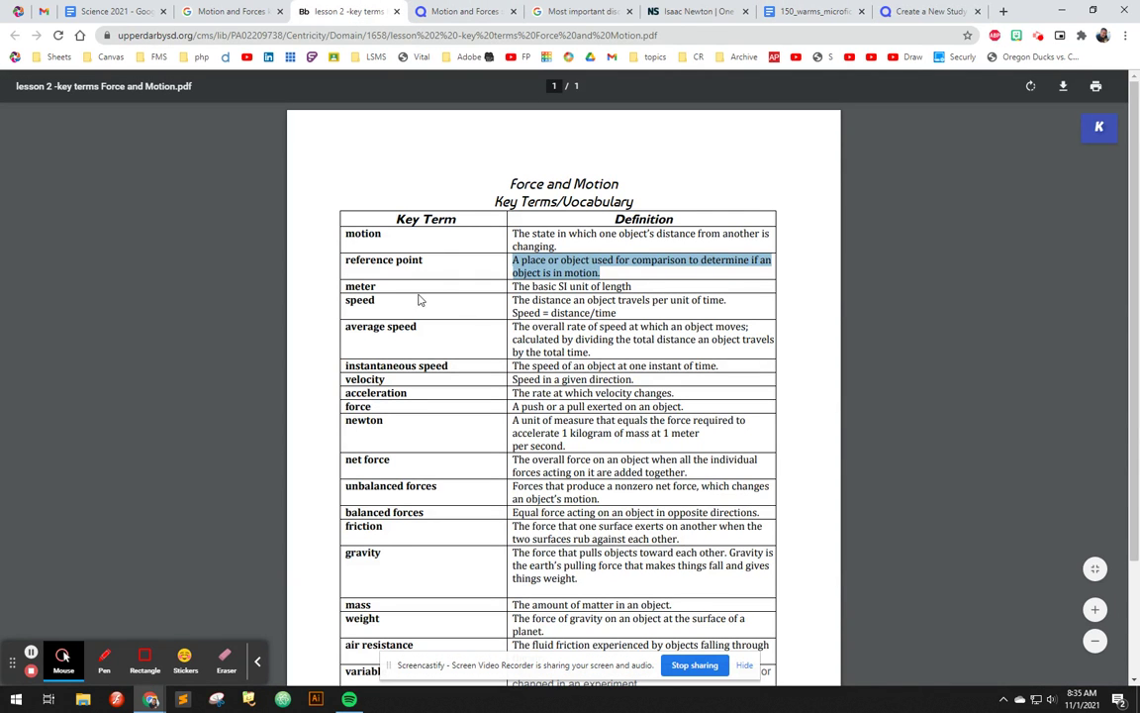
{"action": "double_click", "coordinate": [367, 289]}
{"action": "key", "text": "ctrl+c"}
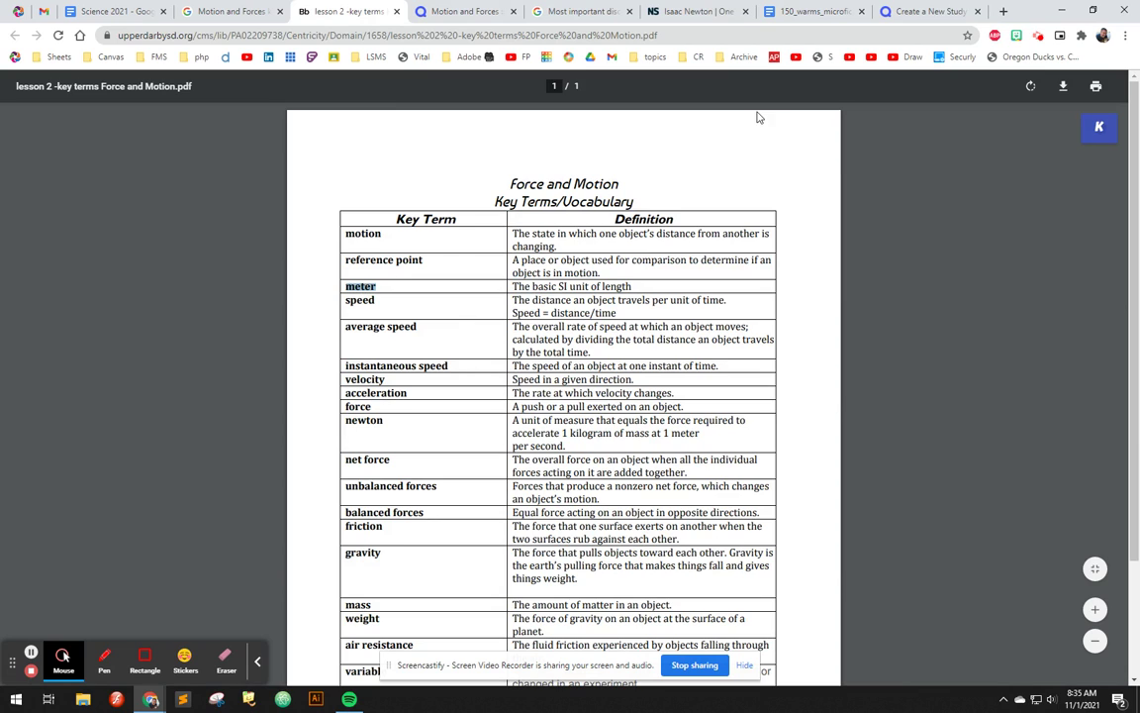
{"action": "left_click", "coordinate": [926, 11]}
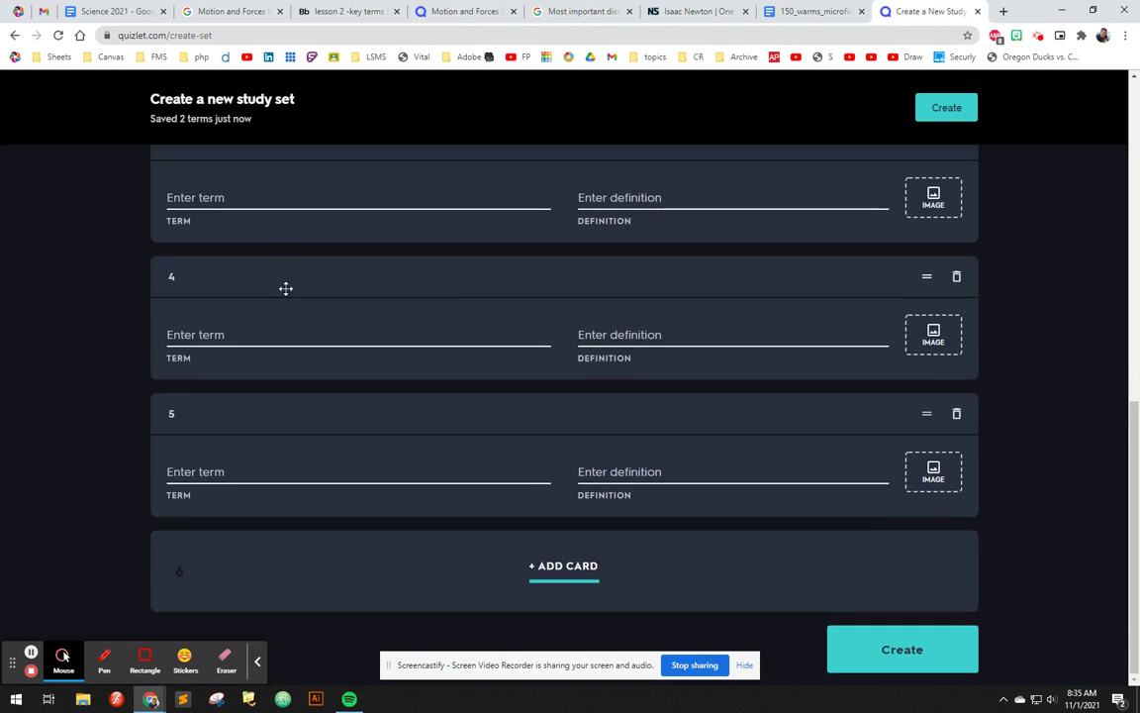
{"action": "scroll", "coordinate": [287, 297], "scroll_direction": "up", "scroll_amount": 3}
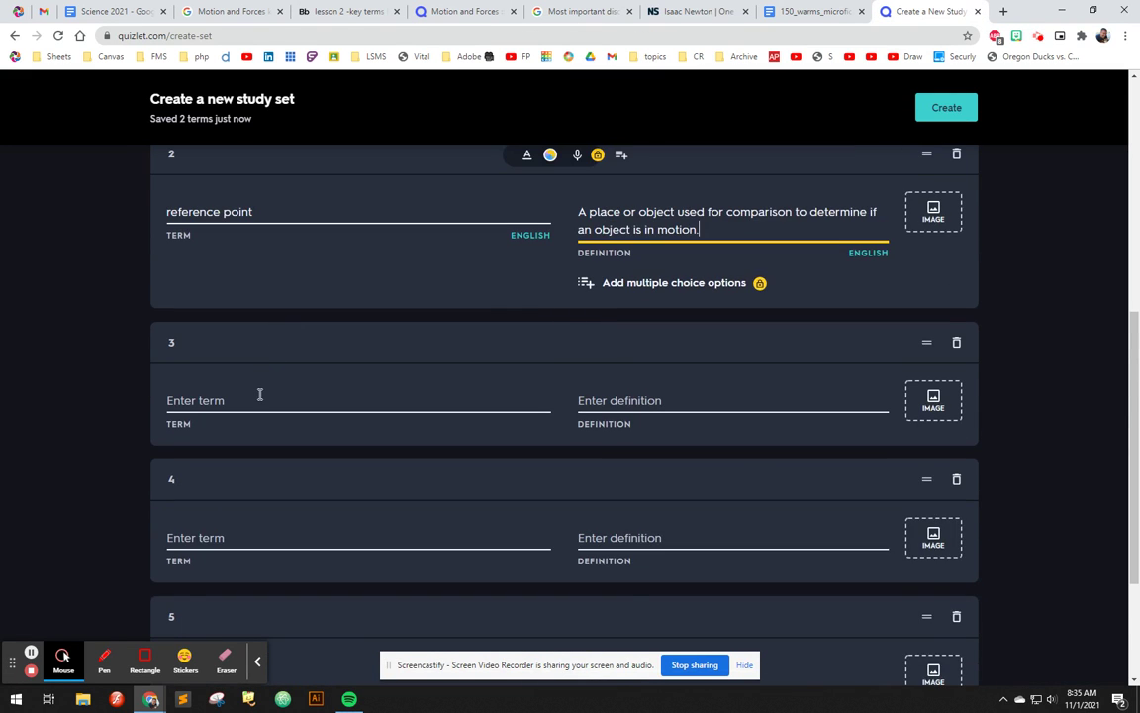
{"action": "left_click", "coordinate": [260, 400]}
{"action": "key", "text": "ctrl+v"}
- Copy the PDF's definition of meter, "The basic SI unit of length", into card 3's definition in Quizlet
{"action": "left_click", "coordinate": [341, 11]}
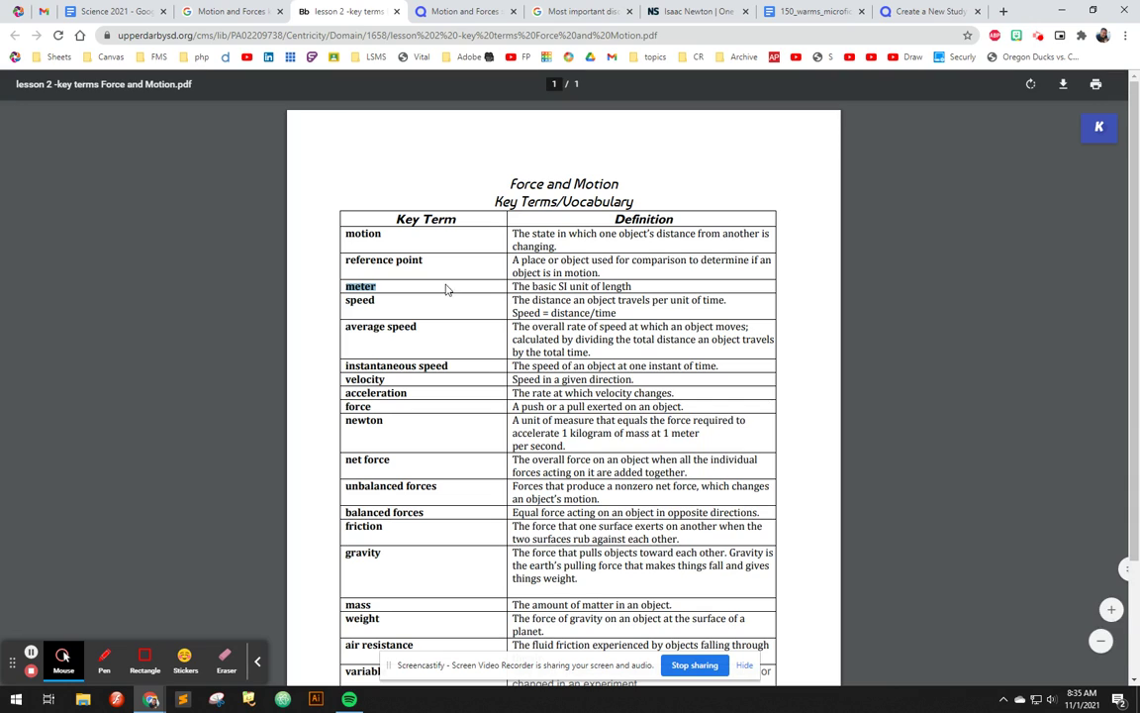
{"action": "left_click_drag", "start_coordinate": [635, 286], "coordinate": [514, 286]}
{"action": "key", "text": "ctrl+c"}
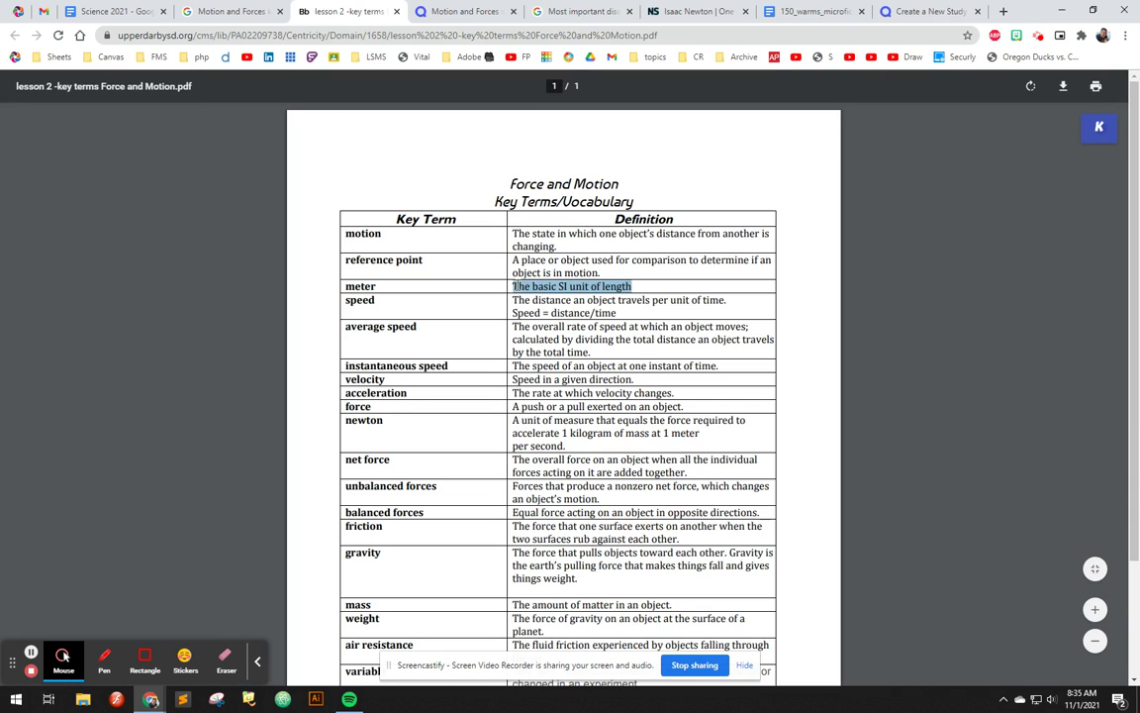
{"action": "left_click", "coordinate": [888, 20]}
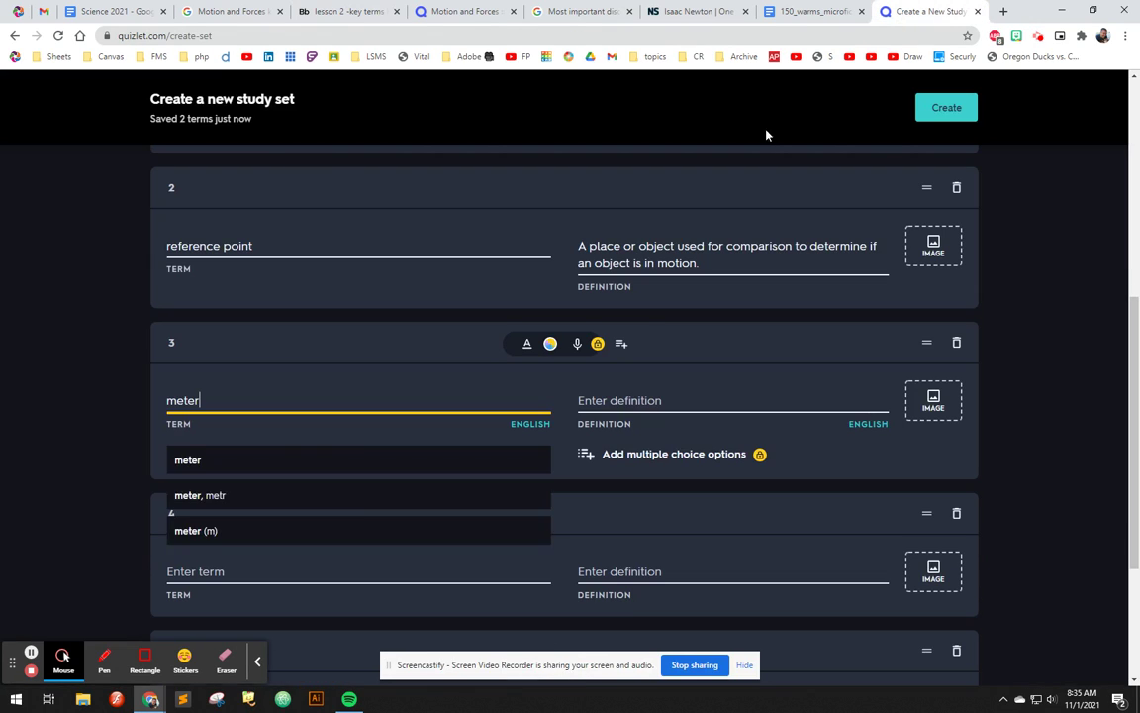
{"action": "left_click", "coordinate": [654, 400]}
{"action": "key", "text": "ctrl+v"}
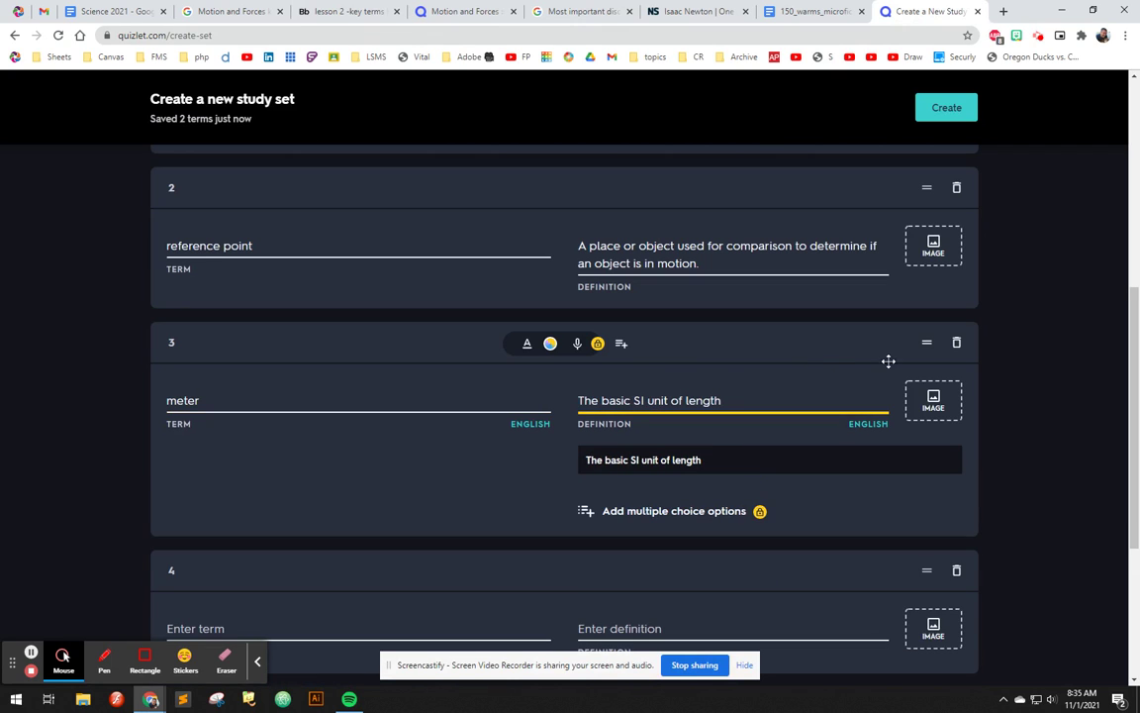
- Create the study set from the three finished cards and dismiss the sharing dialog
{"action": "left_click", "coordinate": [931, 107]}
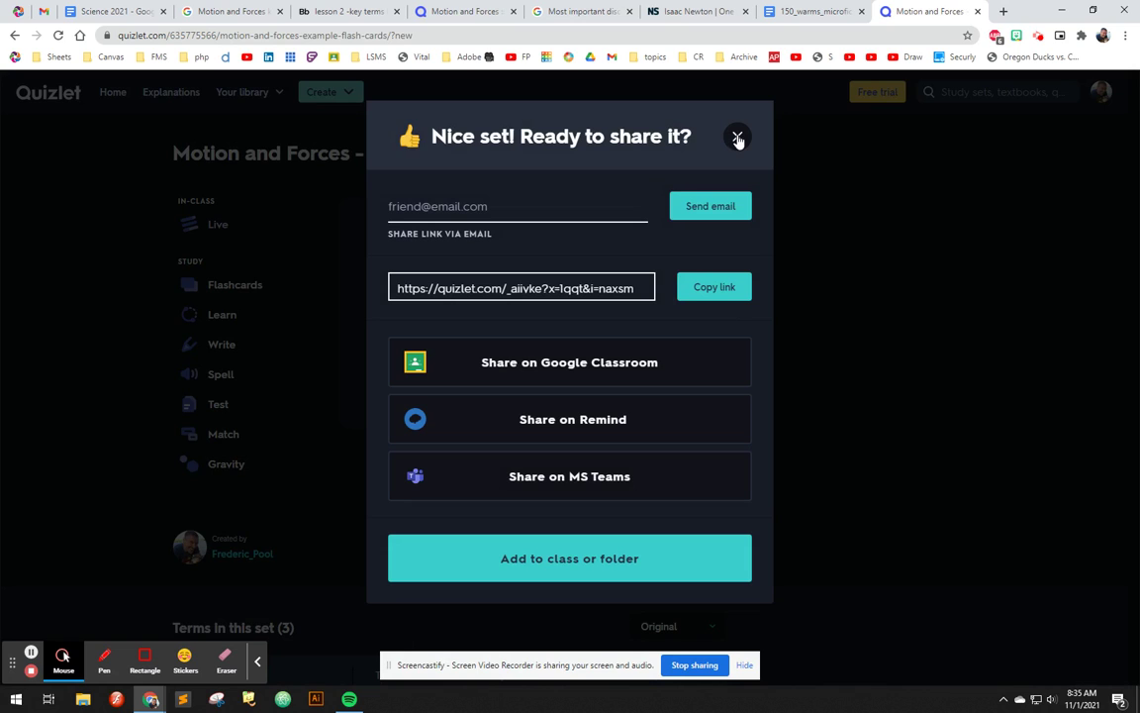
{"action": "left_click", "coordinate": [737, 140]}
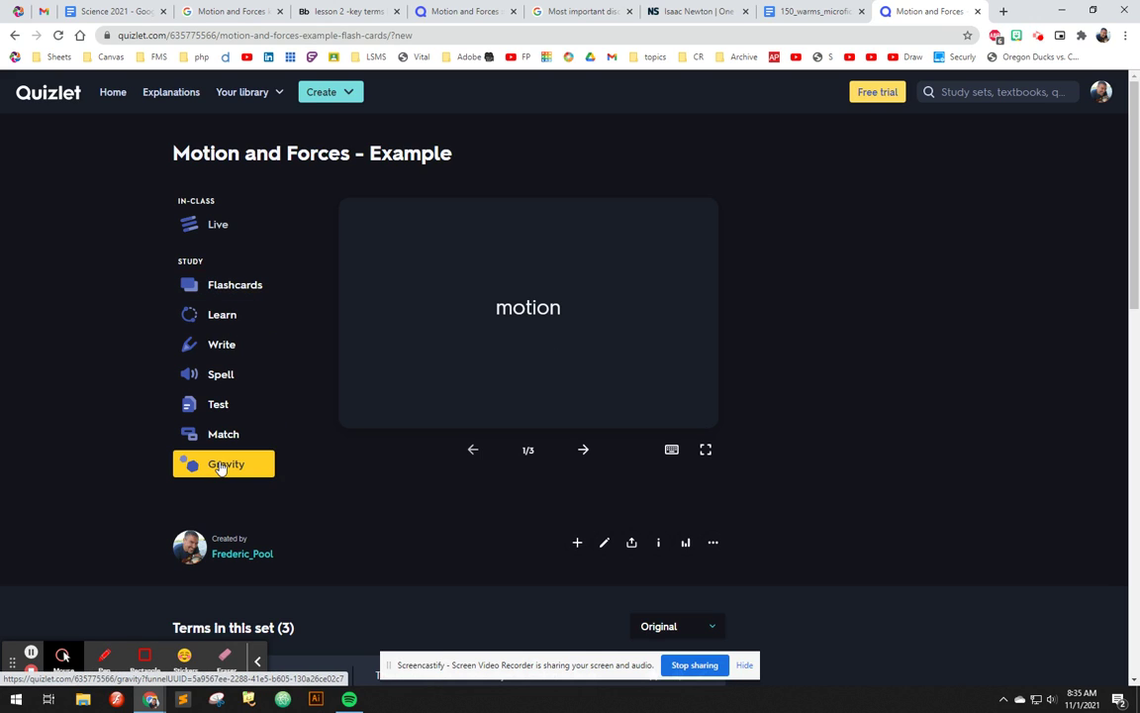
- Review the flashcards for motion, reference point and meter, flipping each between term and definition, through to the end of the set
{"action": "left_click", "coordinate": [539, 320]}
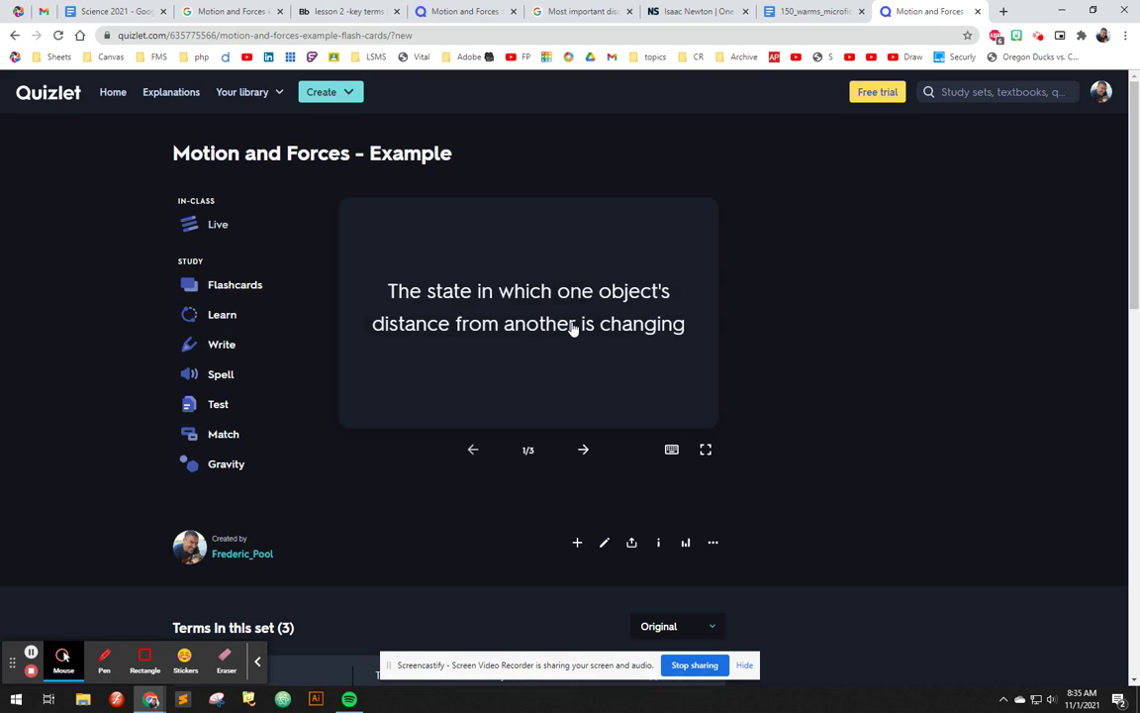
{"action": "left_click", "coordinate": [535, 363]}
{"action": "left_click", "coordinate": [592, 332]}
{"action": "left_click", "coordinate": [613, 344]}
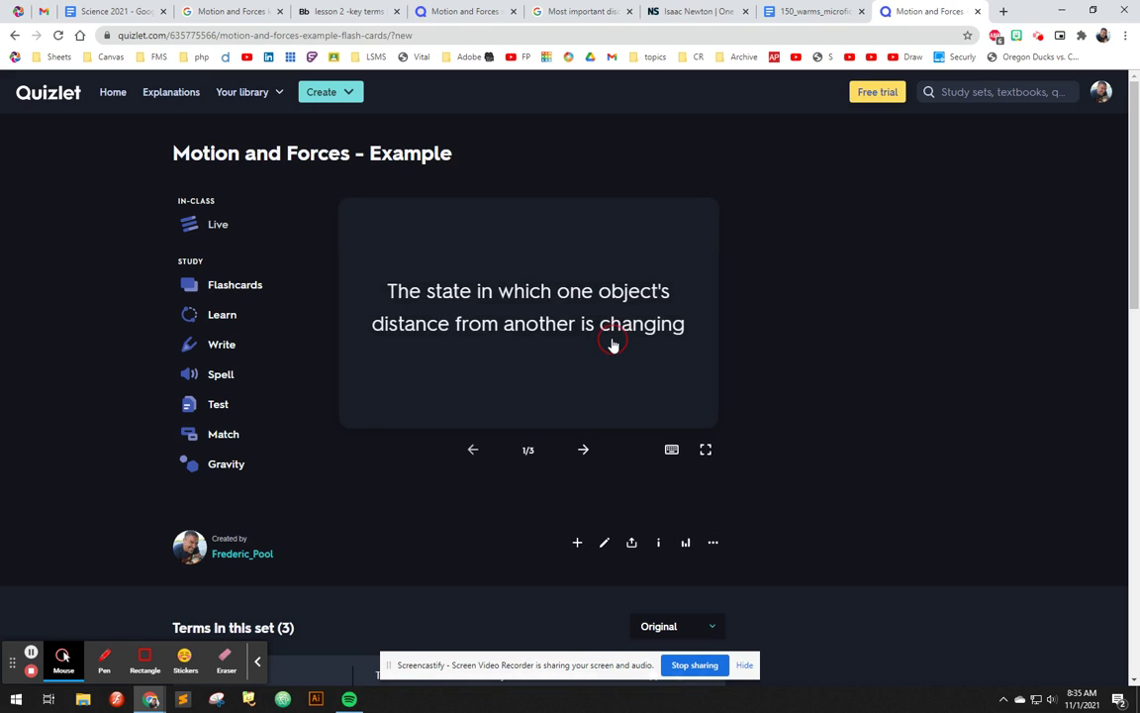
{"action": "left_click", "coordinate": [605, 345]}
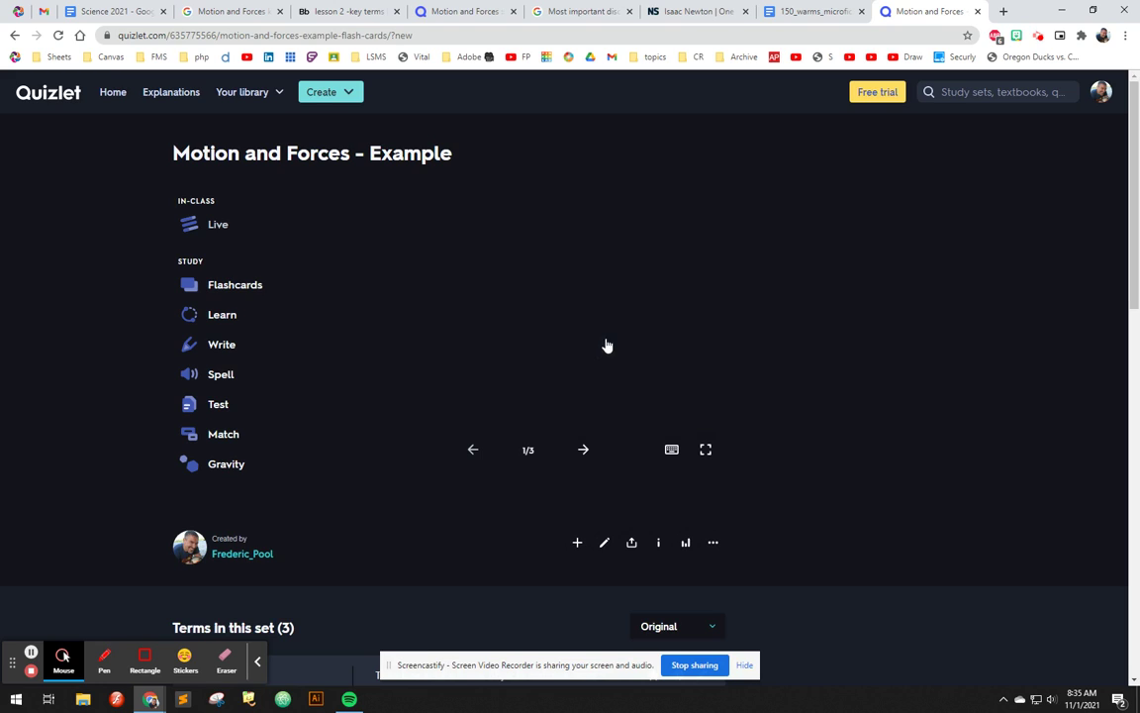
{"action": "left_click", "coordinate": [583, 449]}
{"action": "left_click", "coordinate": [596, 395]}
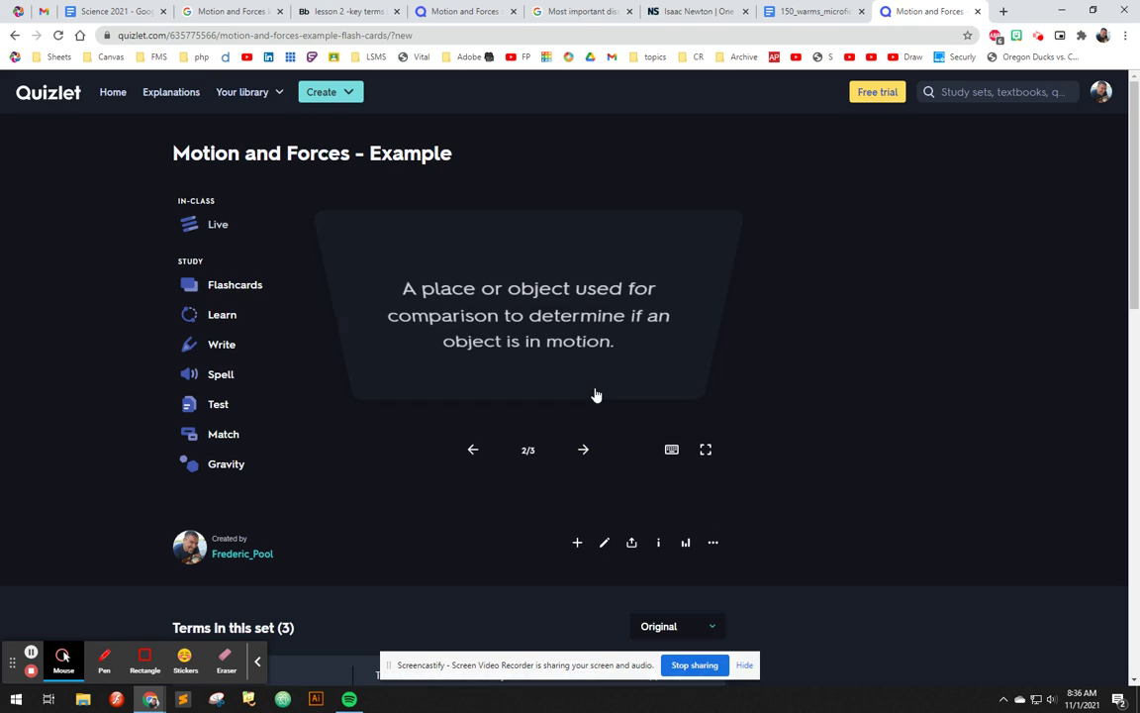
{"action": "left_click", "coordinate": [601, 387]}
{"action": "left_click", "coordinate": [604, 386]}
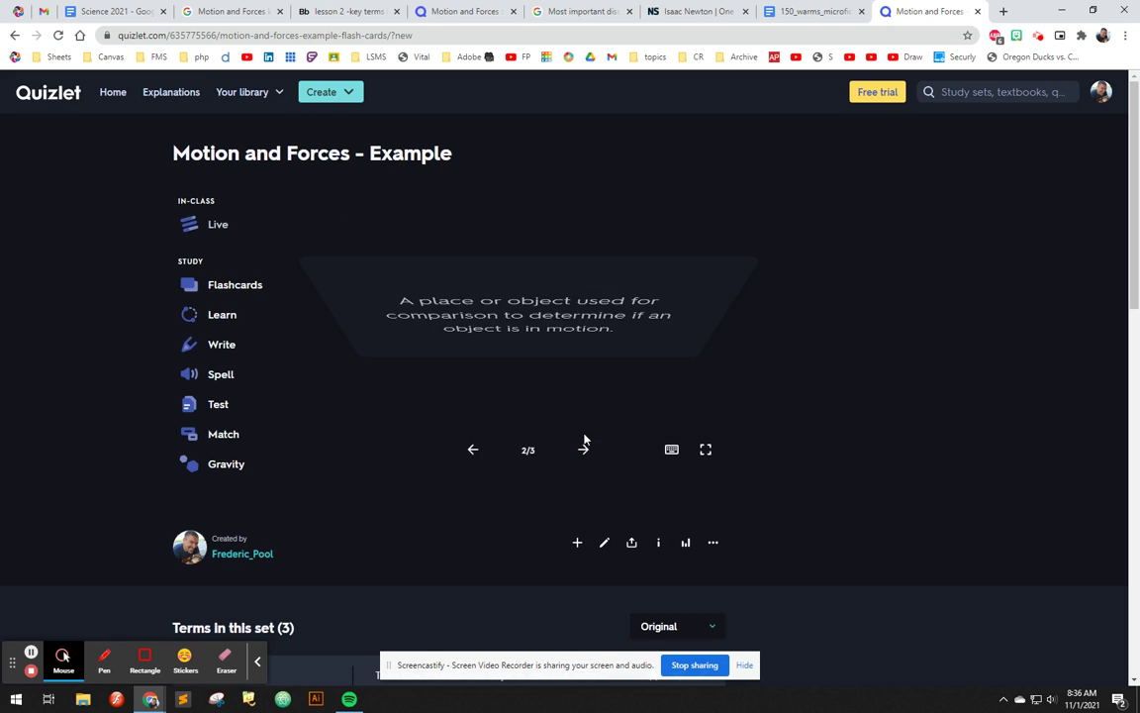
{"action": "left_click", "coordinate": [583, 449]}
{"action": "left_click", "coordinate": [611, 389]}
{"action": "left_click", "coordinate": [611, 393]}
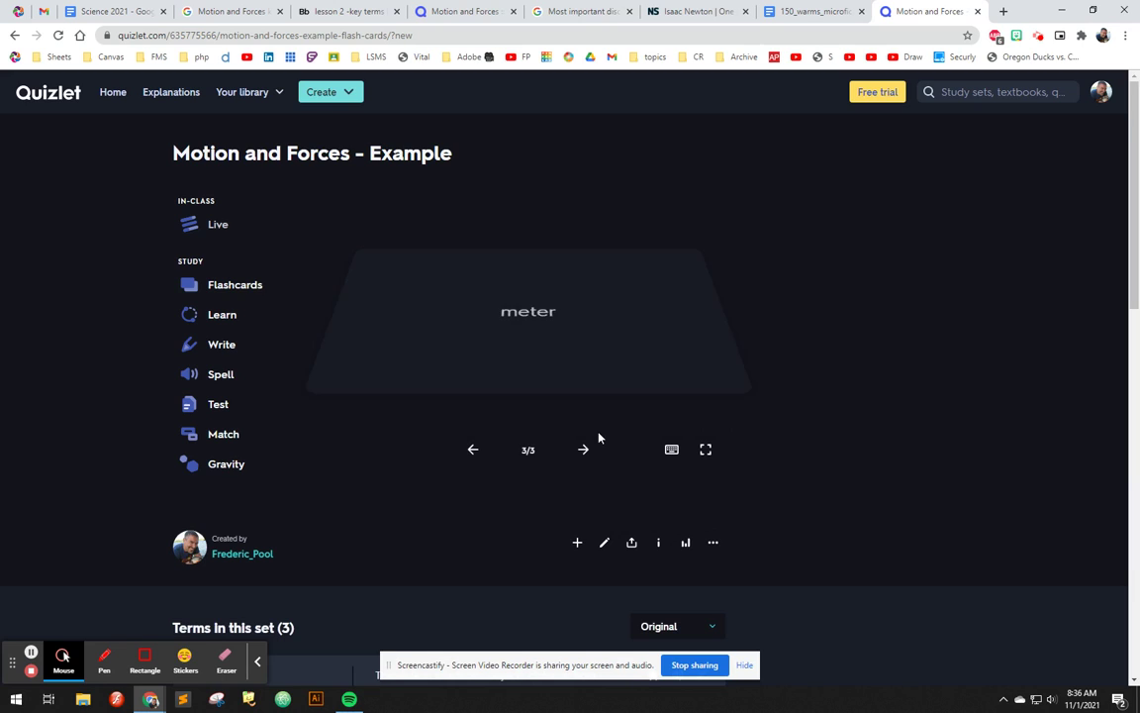
{"action": "left_click", "coordinate": [583, 450]}
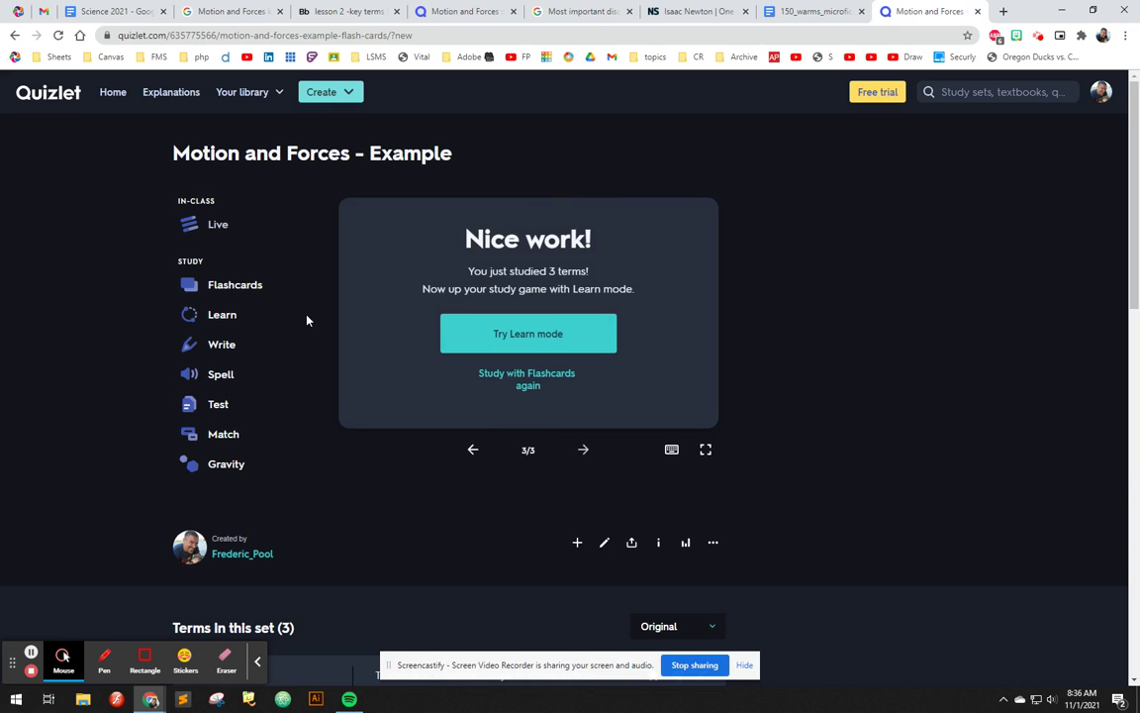
- Start Learn mode to view its first question, then leave it and reopen the "Motion and Forces - Example" set
{"action": "left_click", "coordinate": [224, 316]}
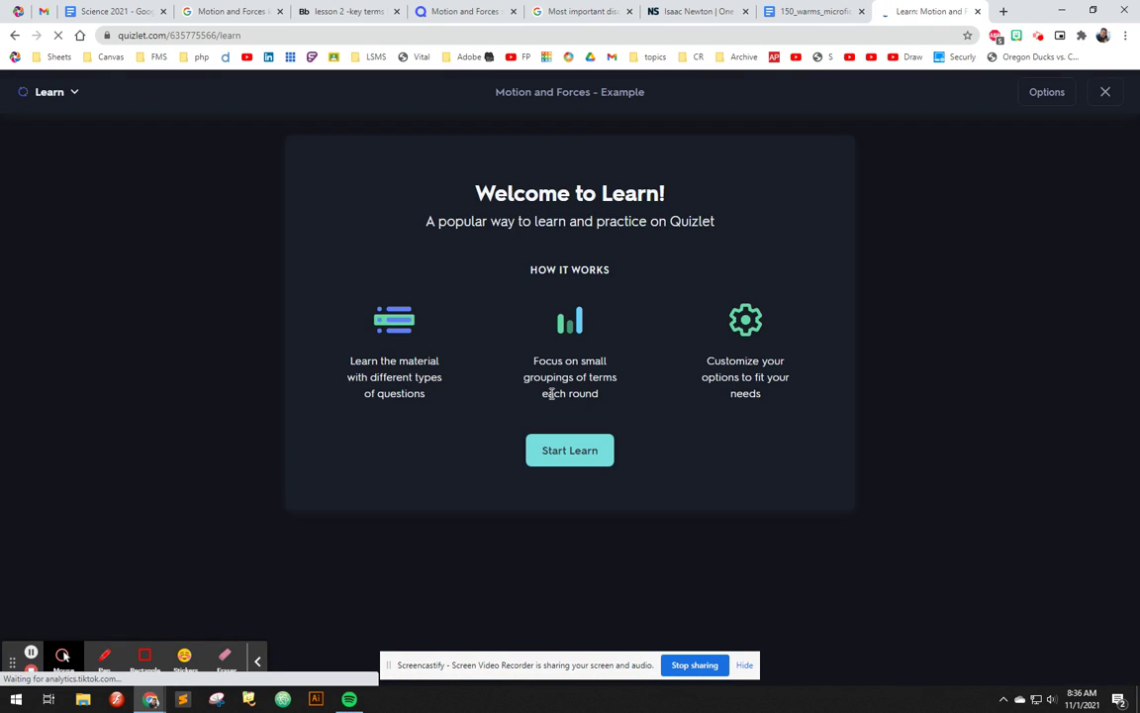
{"action": "left_click", "coordinate": [565, 449]}
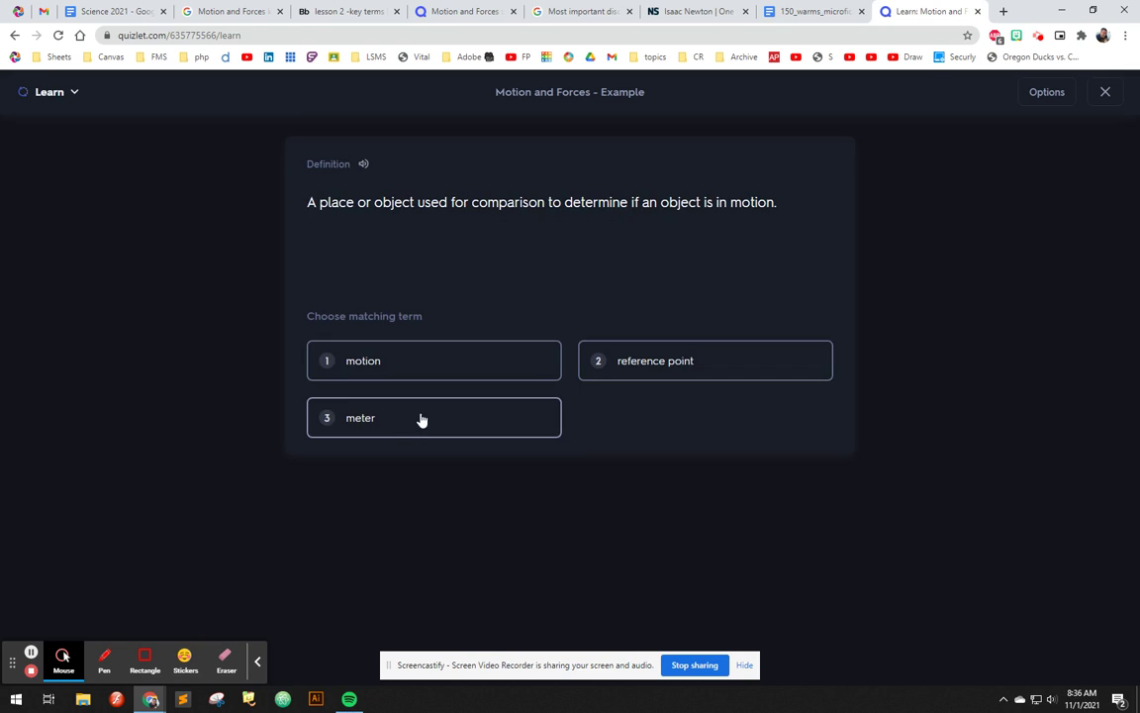
{"action": "left_click", "coordinate": [63, 96]}
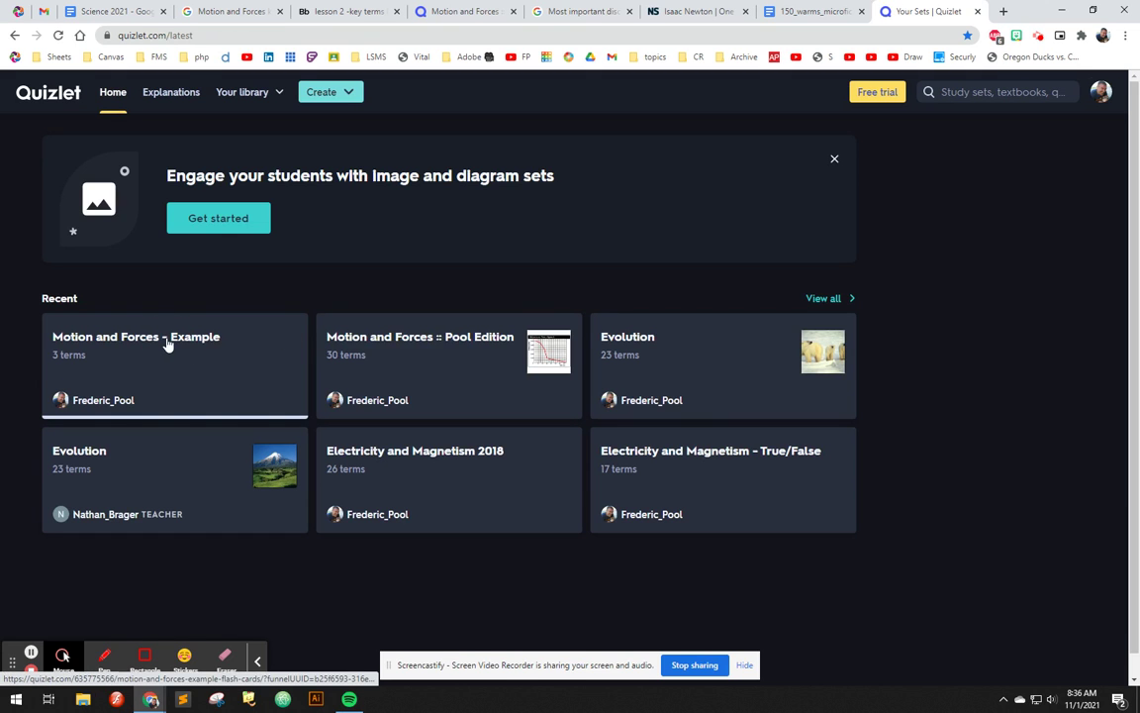
{"action": "left_click", "coordinate": [258, 356]}
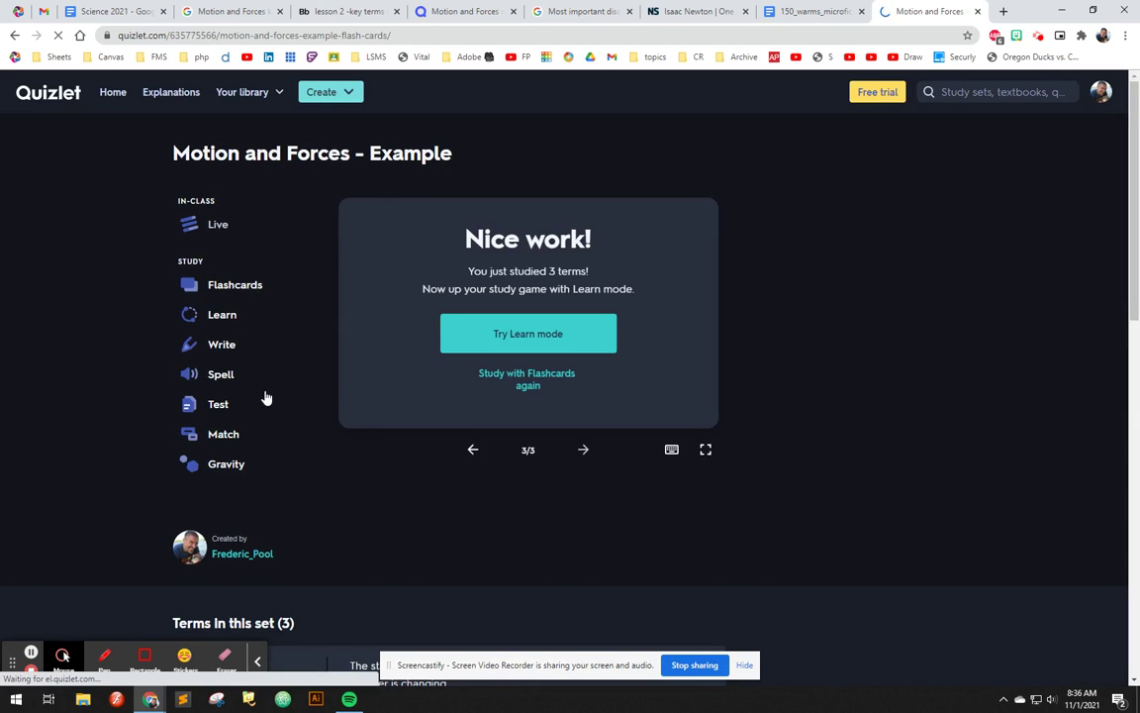
- In Write mode, answer "motion" for "The state in which one object's distance from another is changing", then return to the set
{"action": "left_click", "coordinate": [219, 347]}
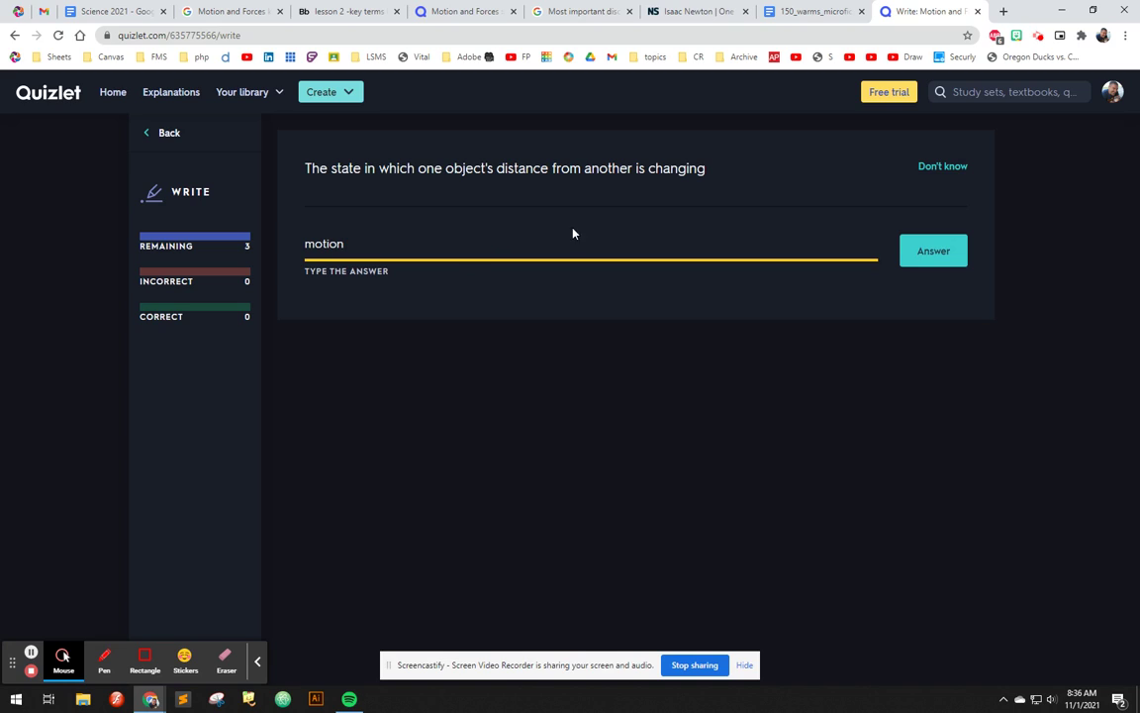
{"action": "left_click", "coordinate": [929, 246]}
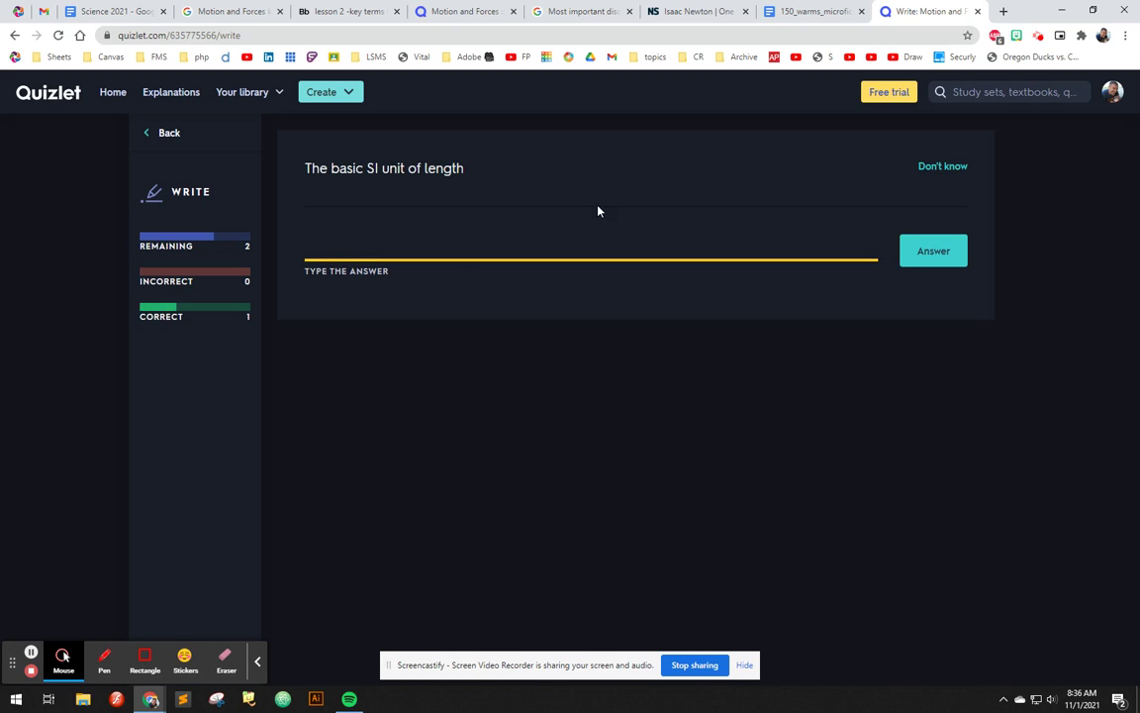
{"action": "left_click", "coordinate": [164, 133]}
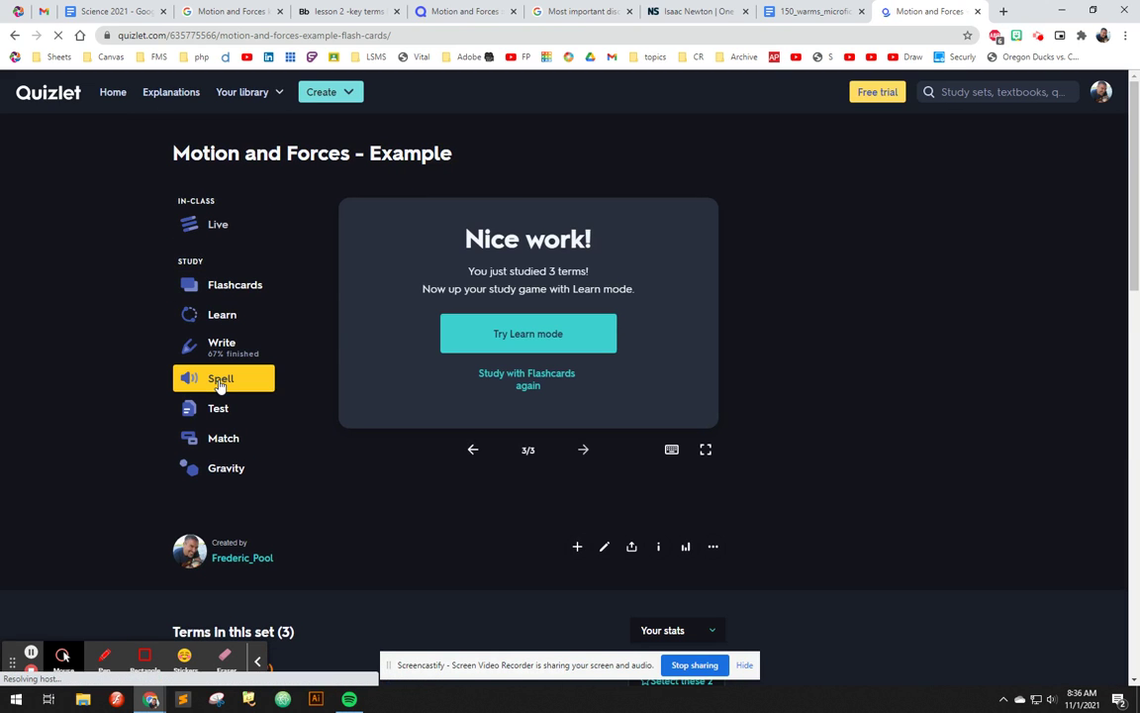
- Play the Match game by pairing reference point, motion and meter with their definitions, and start another round
{"action": "left_click", "coordinate": [222, 443]}
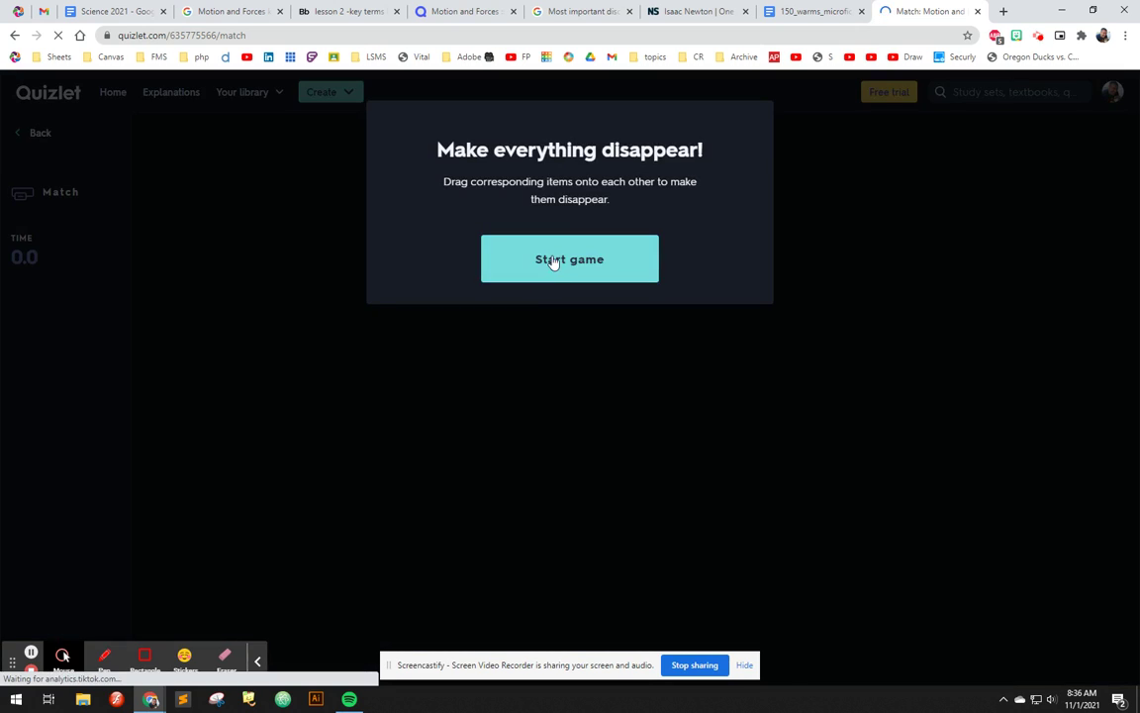
{"action": "left_click", "coordinate": [547, 261]}
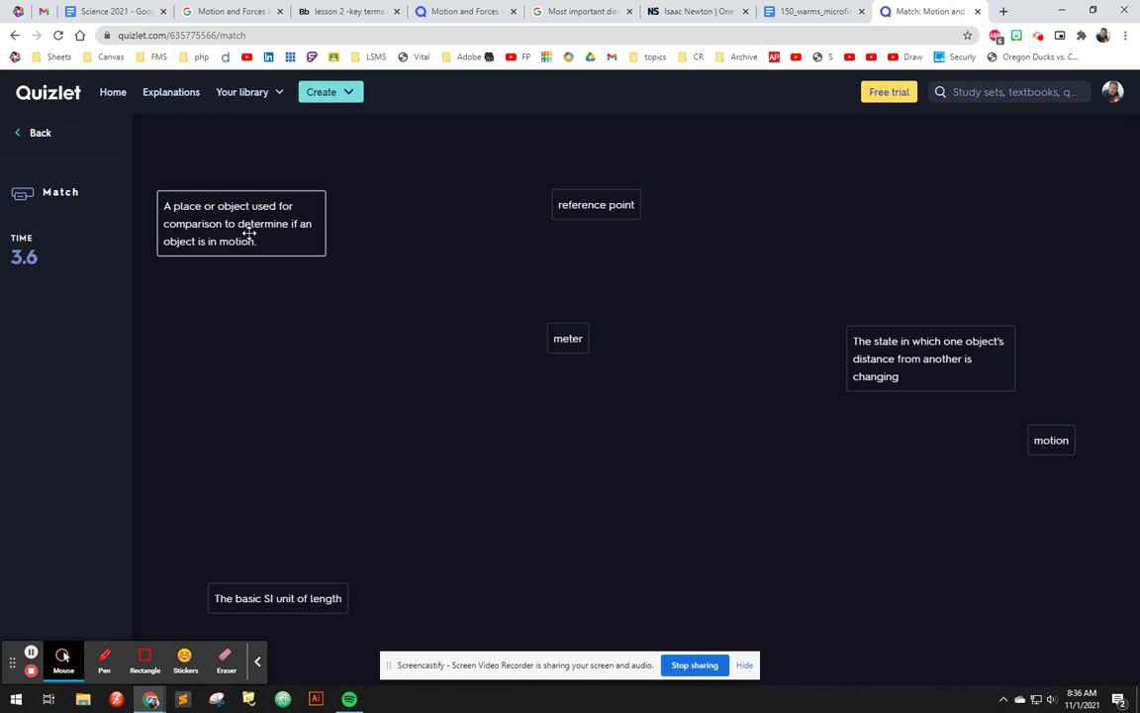
{"action": "left_click_drag", "start_coordinate": [269, 239], "coordinate": [626, 216]}
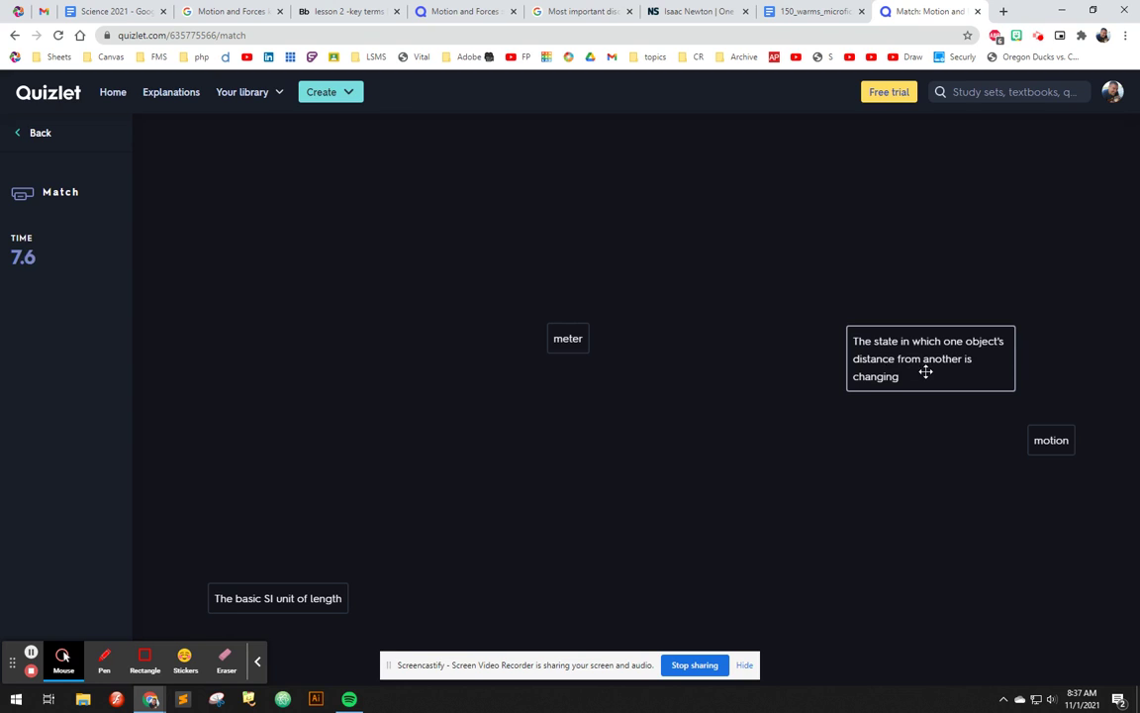
{"action": "left_click_drag", "start_coordinate": [926, 371], "coordinate": [1018, 451]}
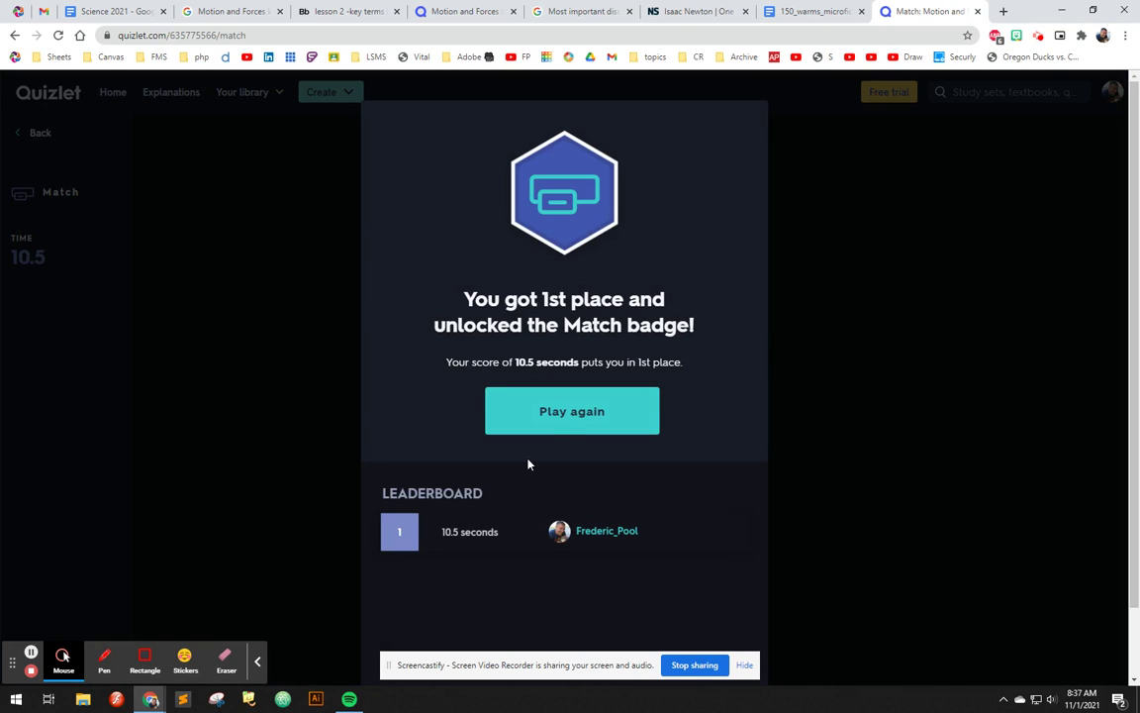
{"action": "left_click", "coordinate": [557, 431]}
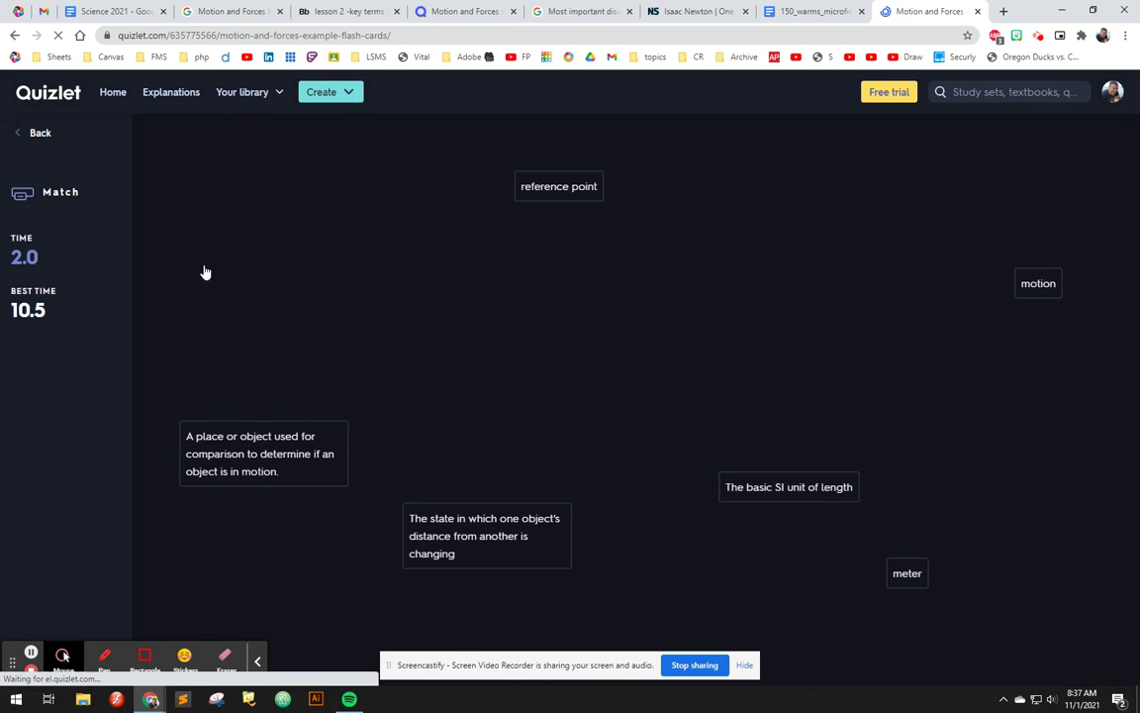
{"action": "left_click", "coordinate": [226, 473]}
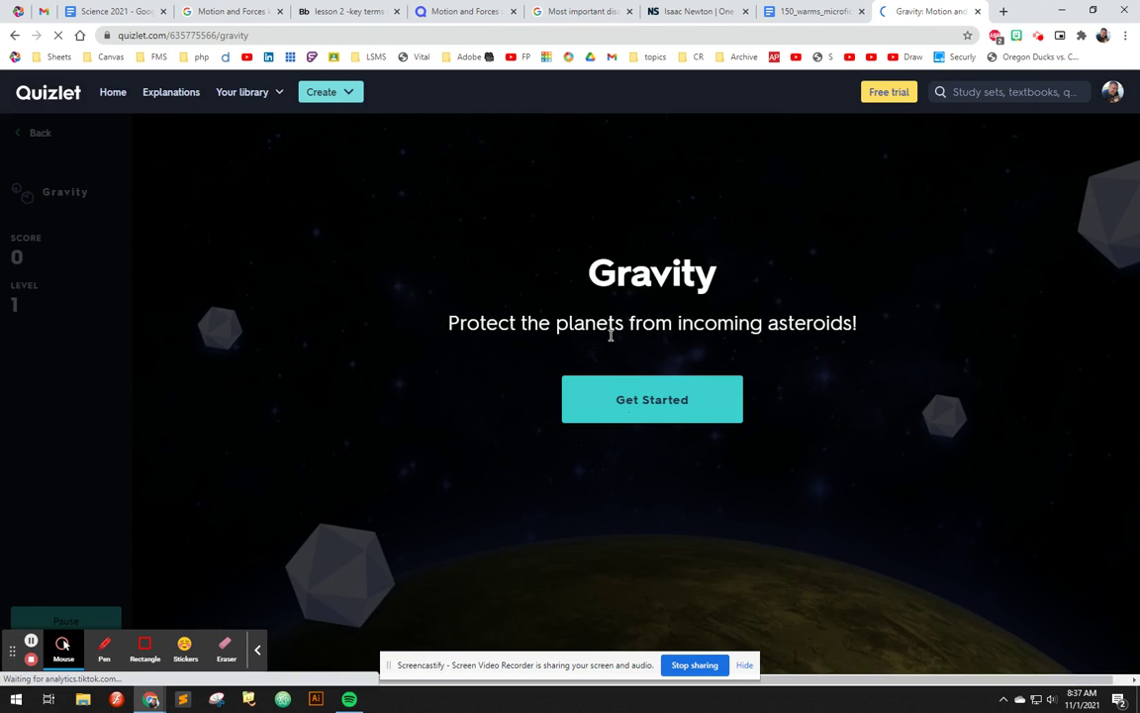
{"action": "left_click", "coordinate": [634, 405]}
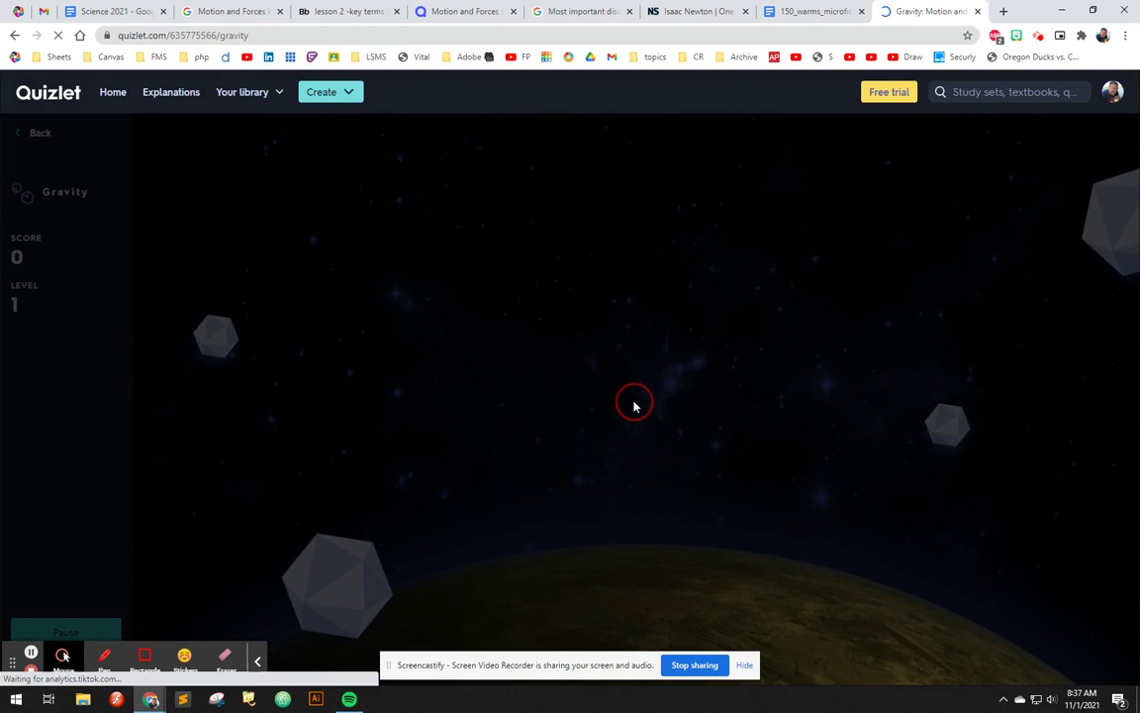
{"action": "left_click", "coordinate": [635, 286]}
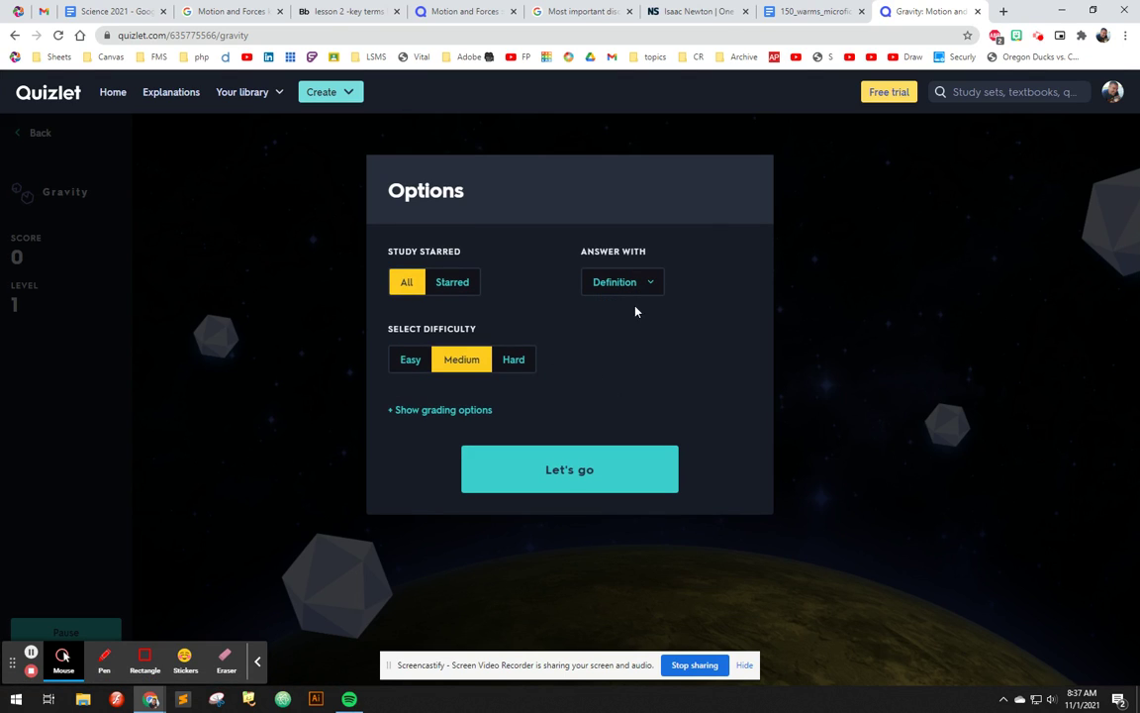
{"action": "left_click", "coordinate": [580, 476]}
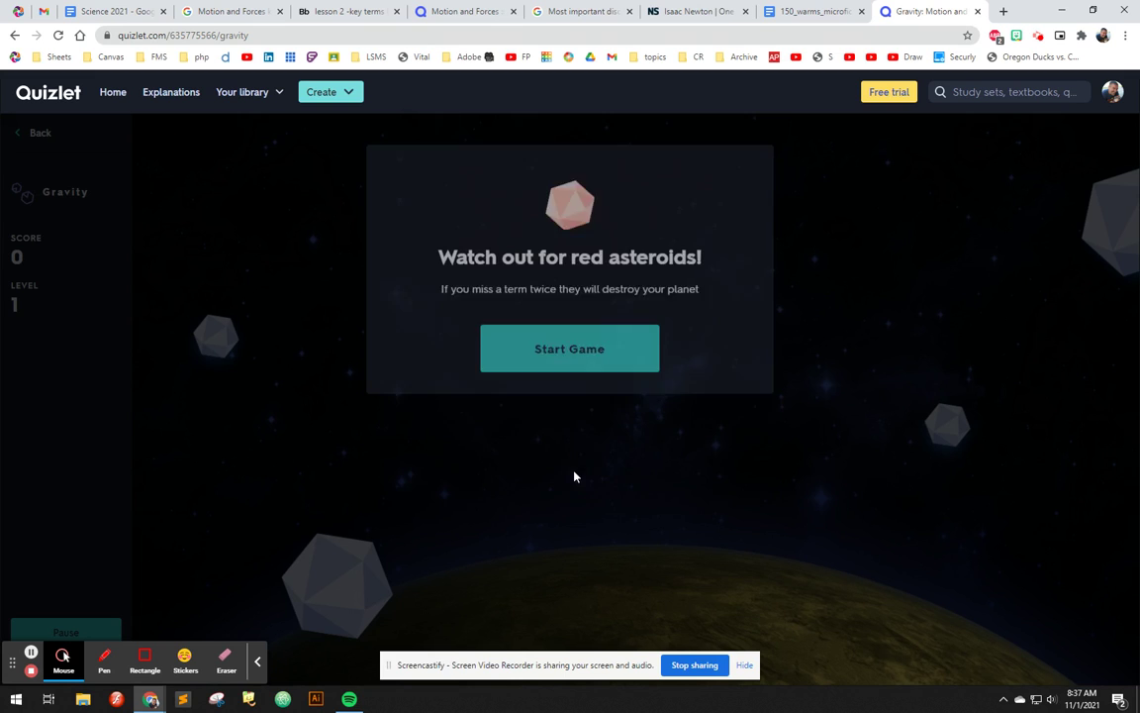
{"action": "left_click", "coordinate": [574, 366]}
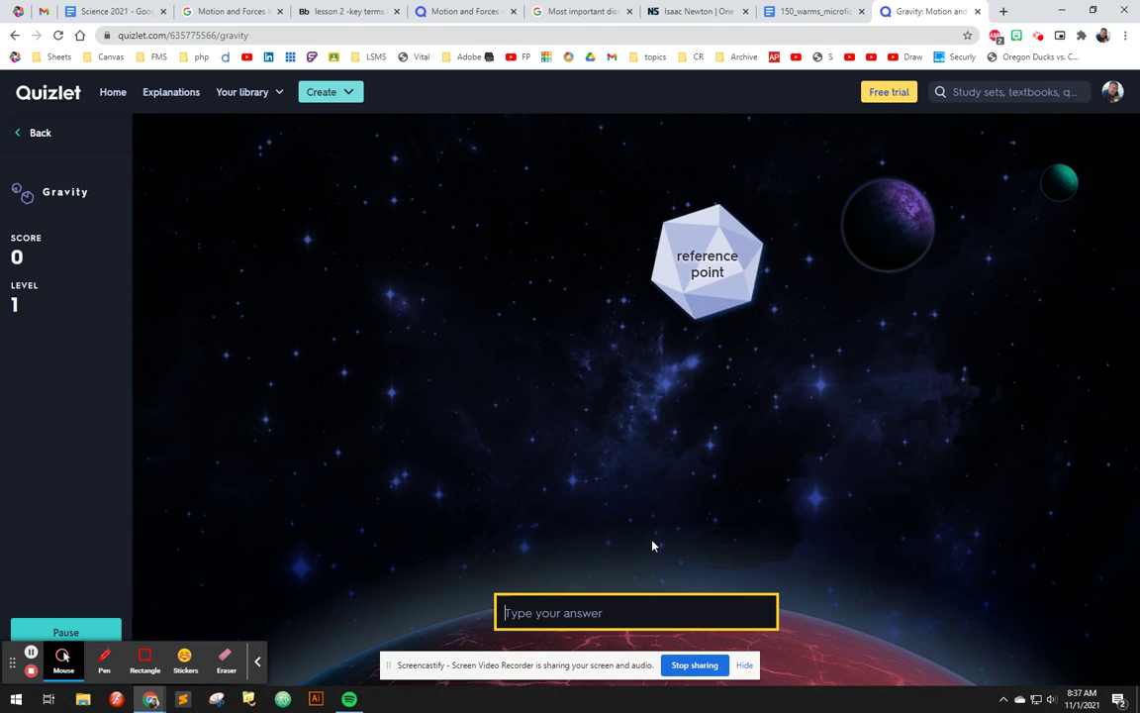
{"action": "left_click", "coordinate": [34, 135]}
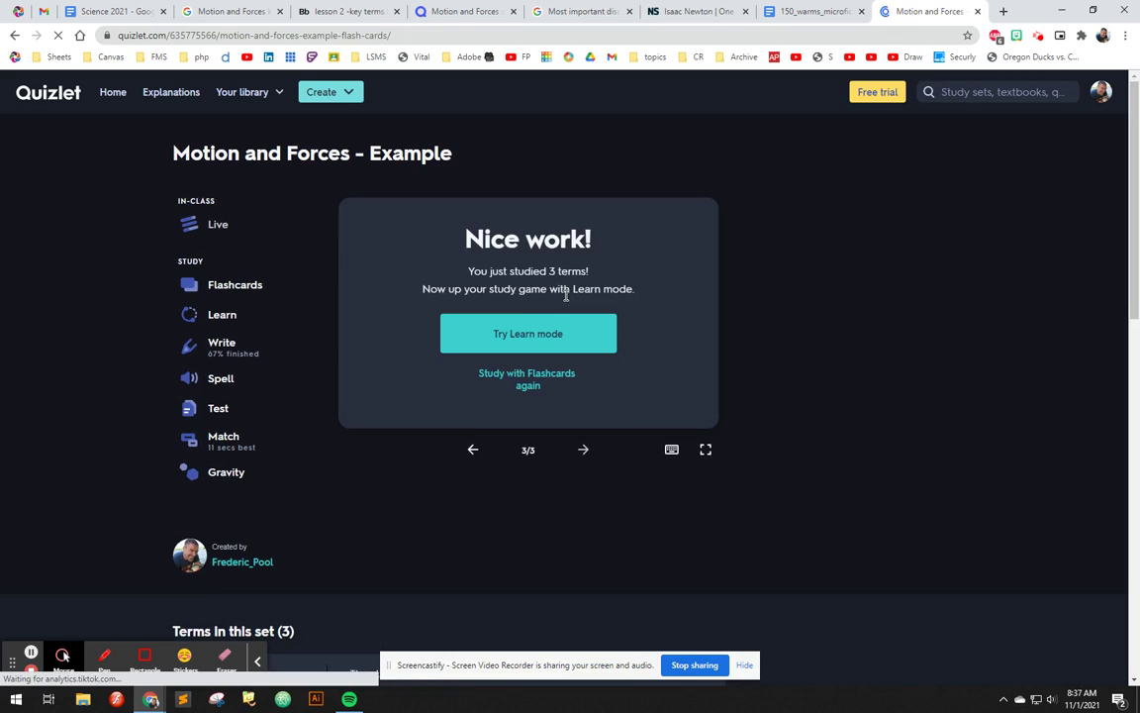
- Start the Gravity game at medium difficulty with all terms included and answers given as Term
{"action": "left_click", "coordinate": [226, 477]}
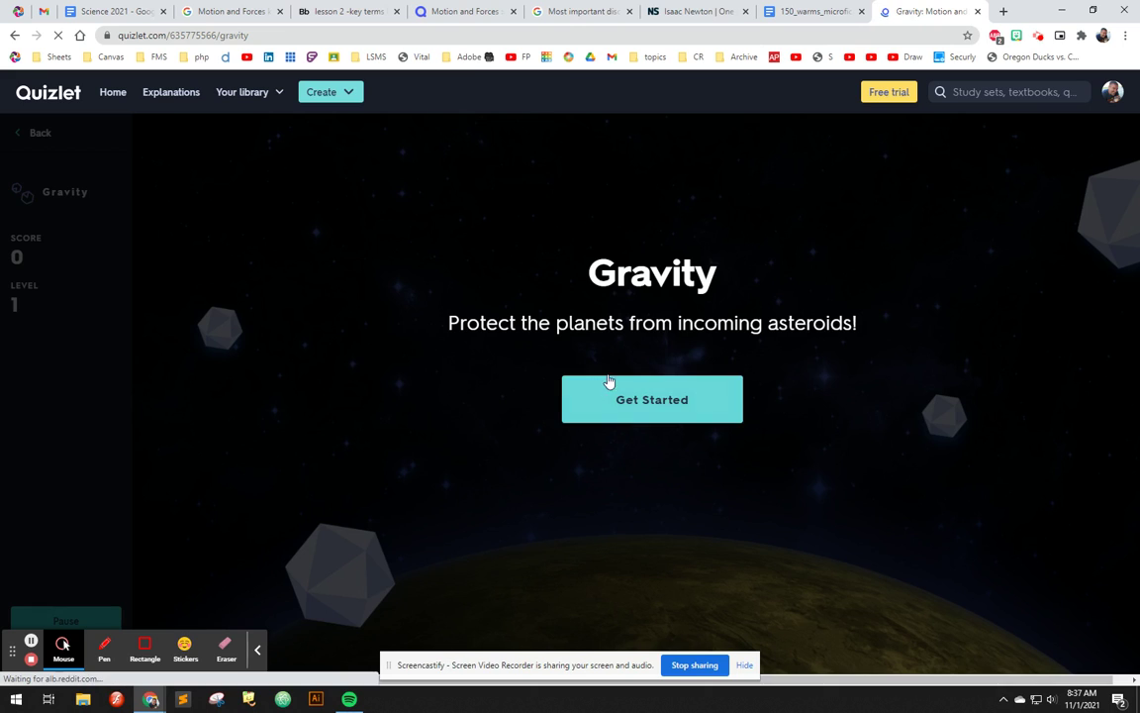
{"action": "left_click", "coordinate": [644, 395]}
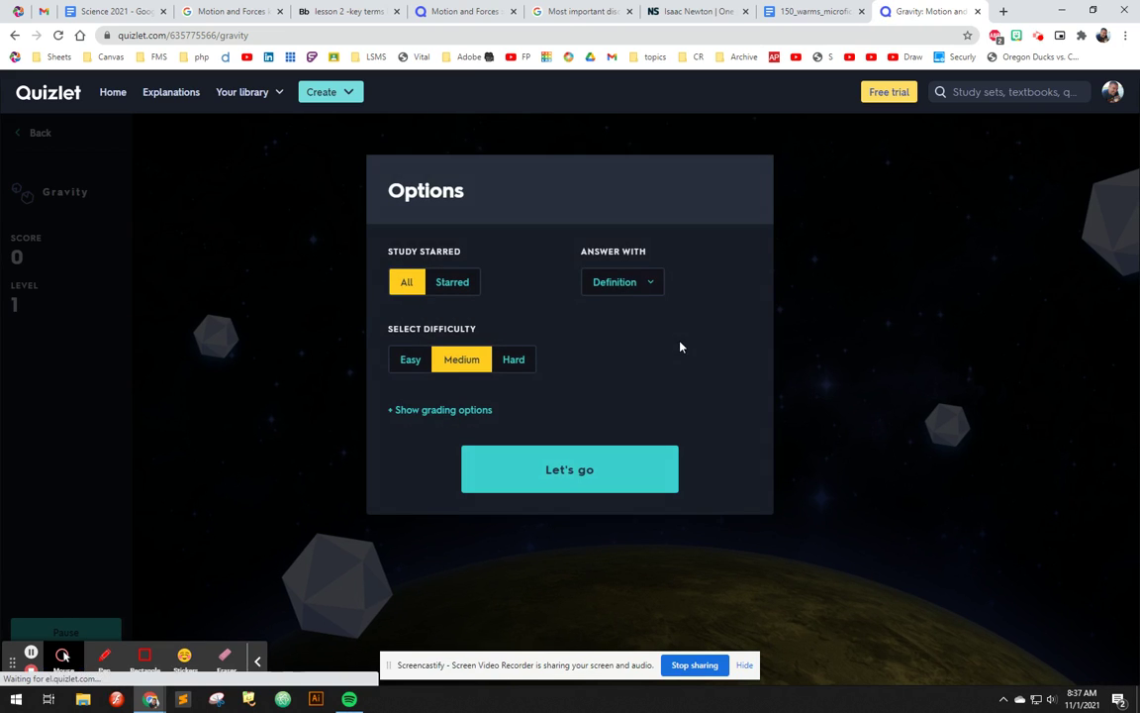
{"action": "left_click", "coordinate": [642, 287]}
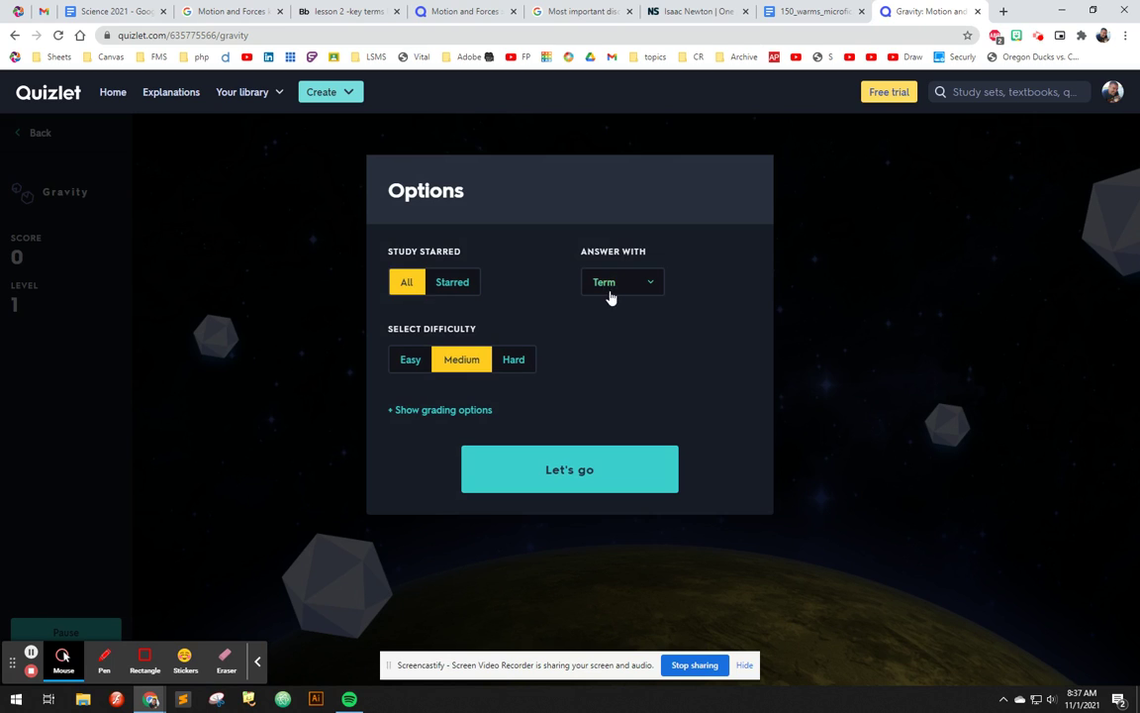
{"action": "left_click", "coordinate": [572, 463]}
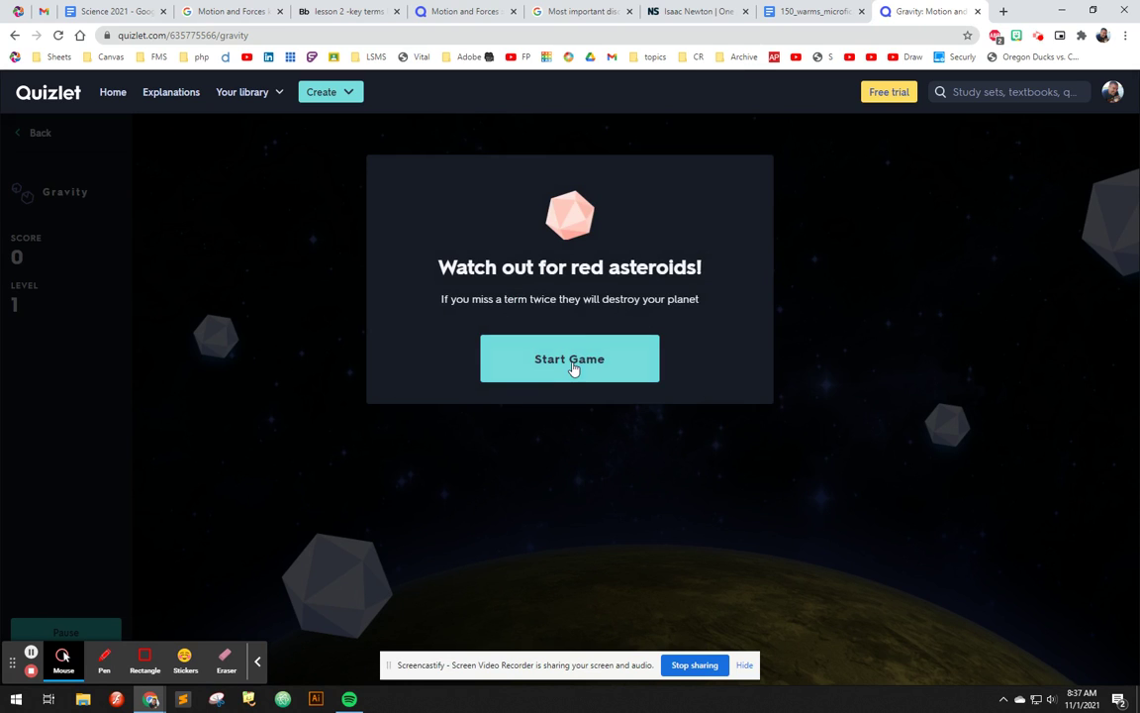
{"action": "left_click", "coordinate": [575, 365]}
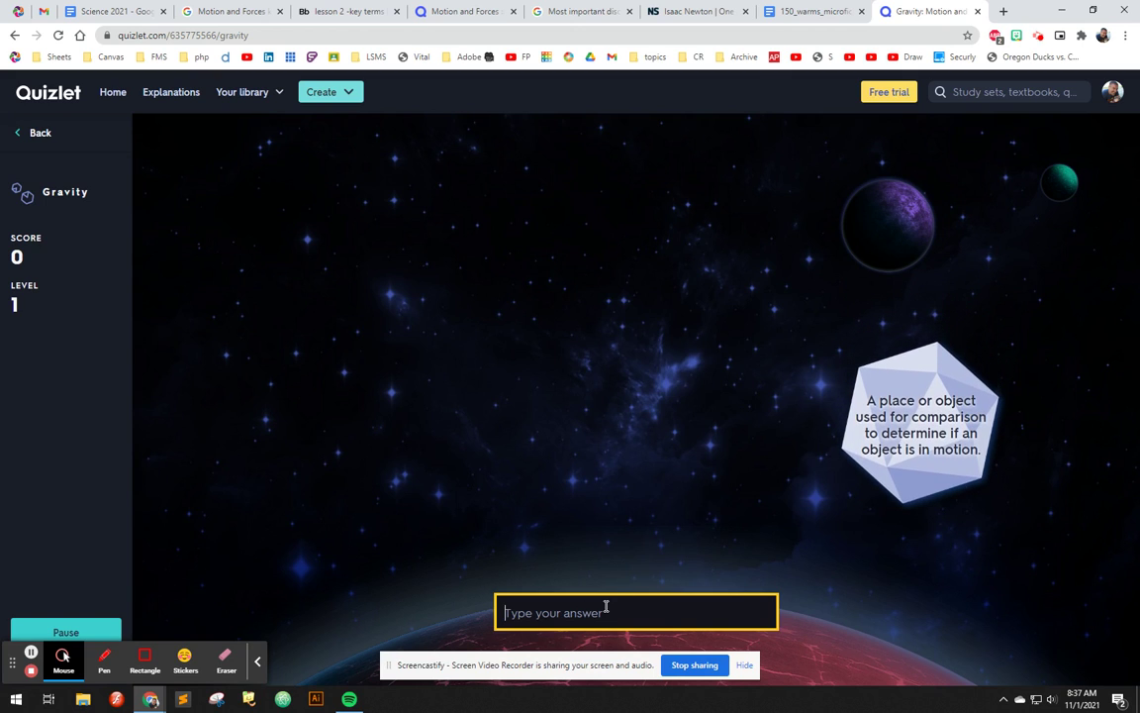
- Answer "reference point" for the asteroid reading "A place or object used for comparison to determine if an object is in motion", and return to the set
{"action": "type", "text": "referenc"}
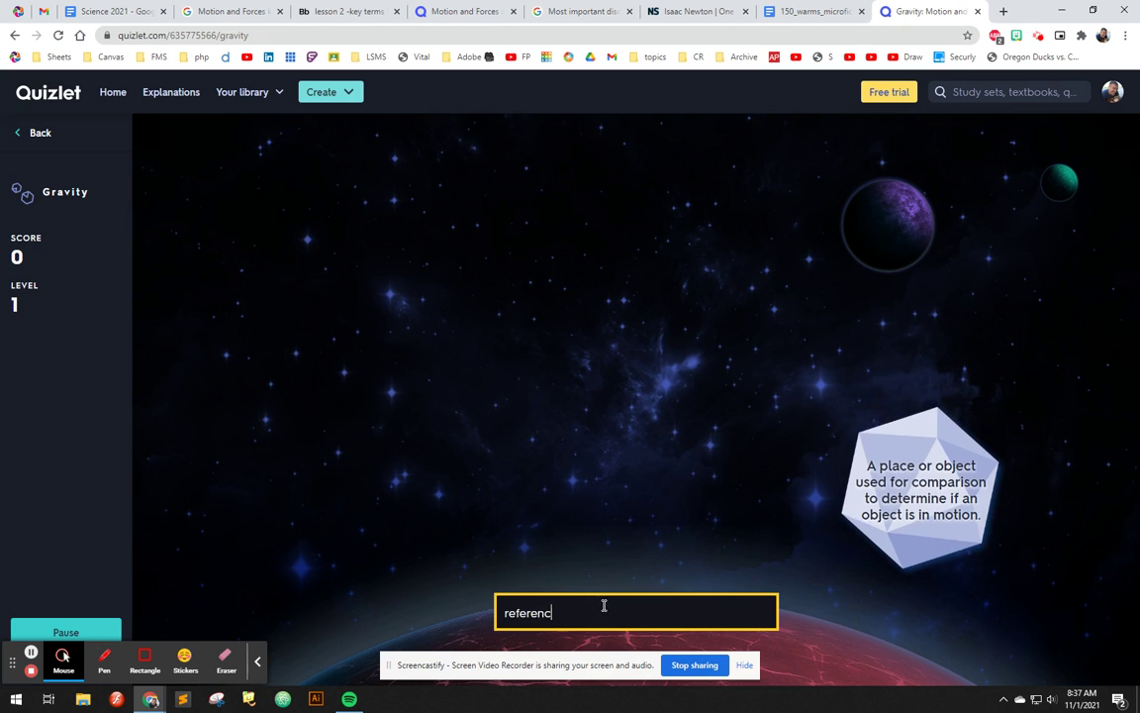
{"action": "type", "text": "e point"}
{"action": "key", "text": "Return"}
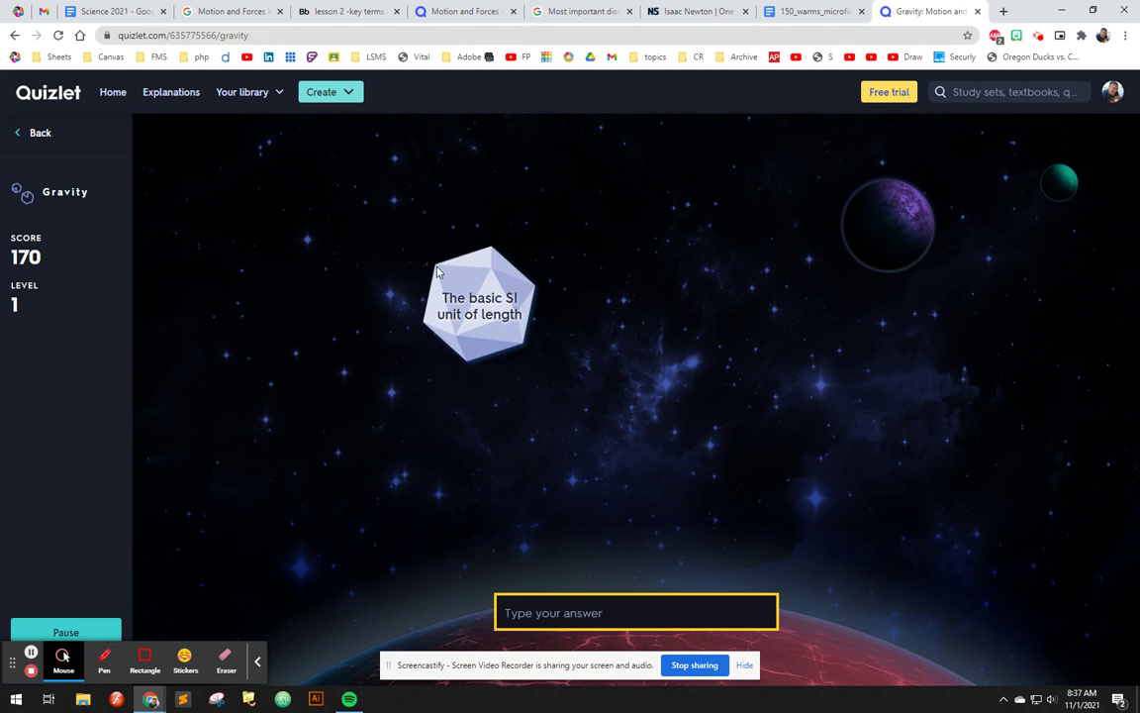
{"action": "left_click", "coordinate": [32, 134]}
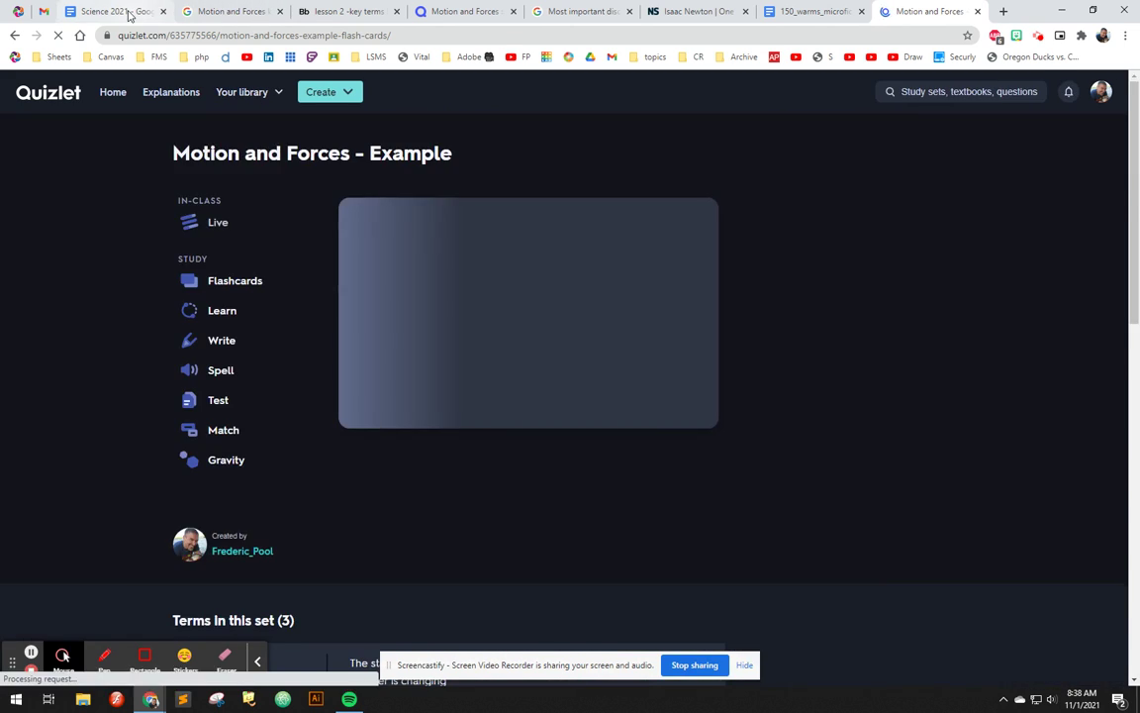
- Switch to the "Science 2021" document in Google Docs and highlight "Motion and Forces." and "motion and forces key terms" in the assignment text
{"action": "left_click", "coordinate": [119, 11]}
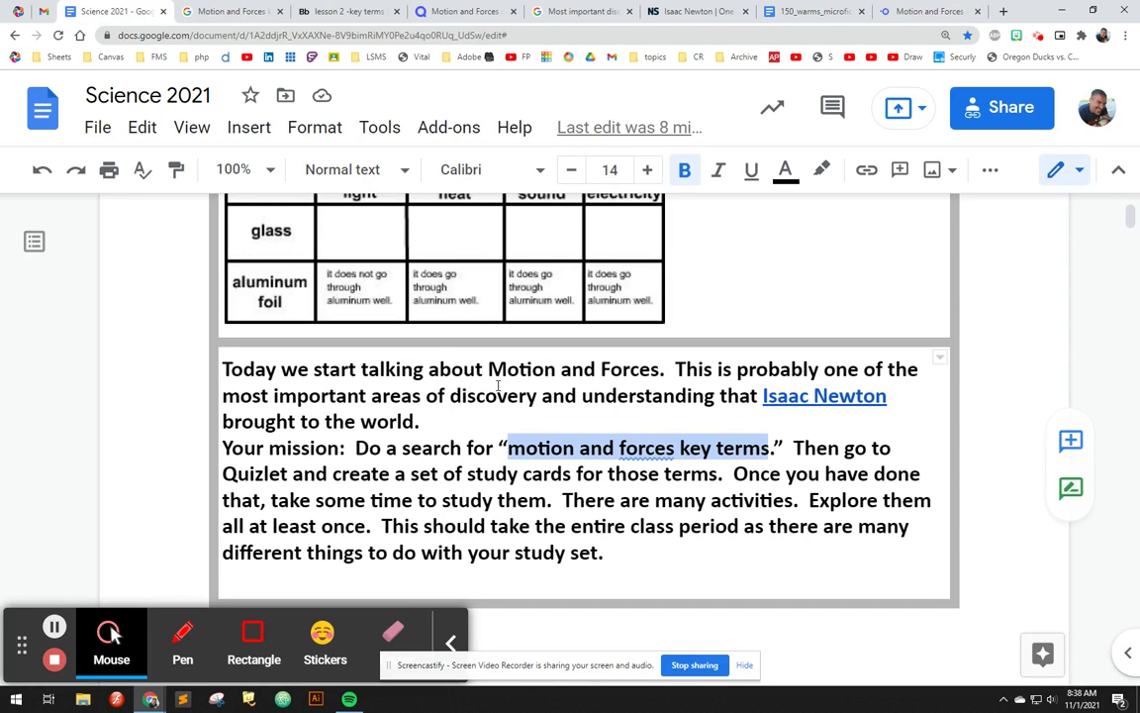
{"action": "left_click_drag", "start_coordinate": [490, 369], "coordinate": [668, 372]}
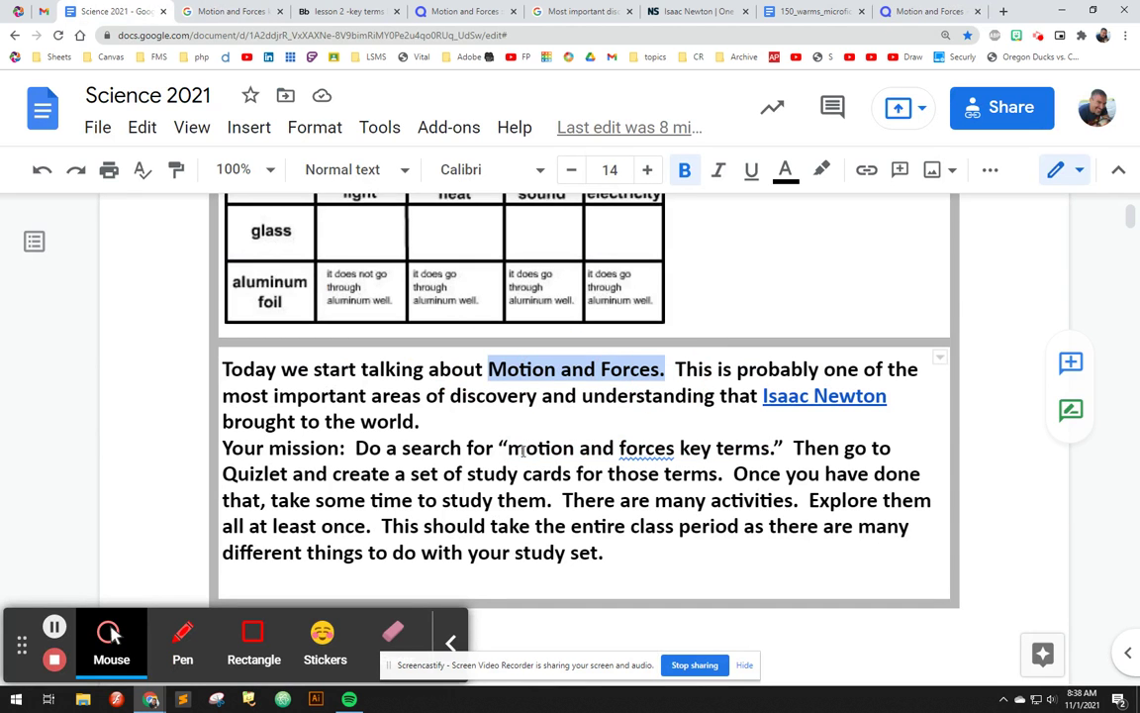
{"action": "left_click_drag", "start_coordinate": [511, 450], "coordinate": [795, 446]}
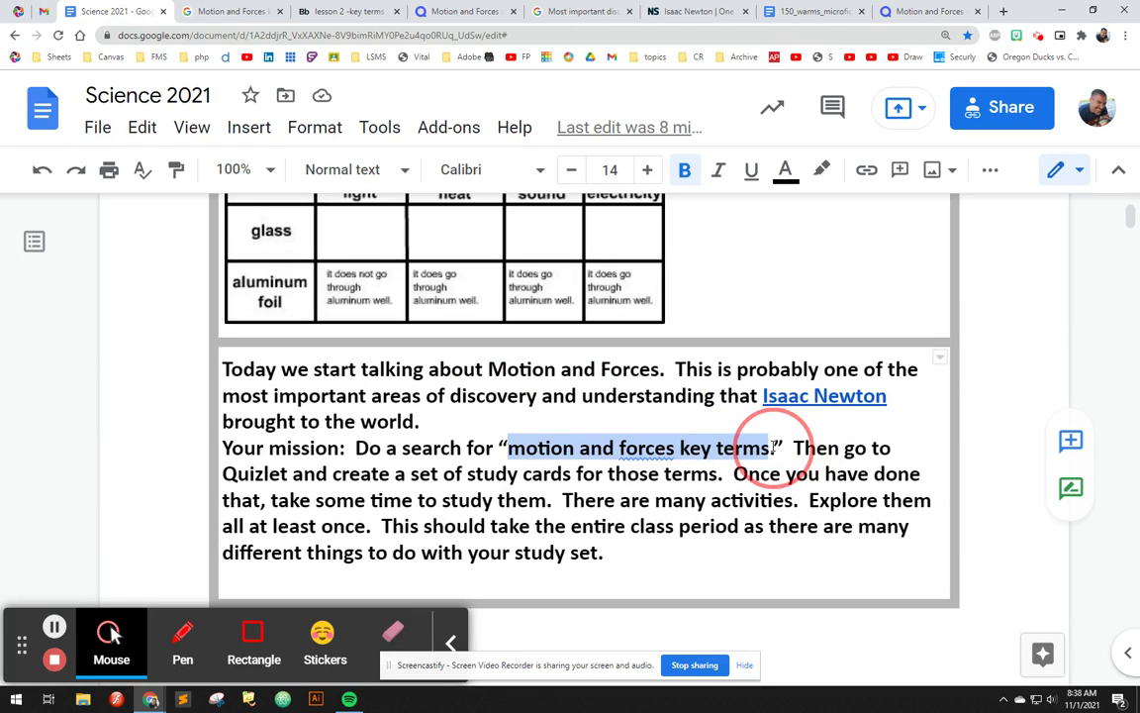